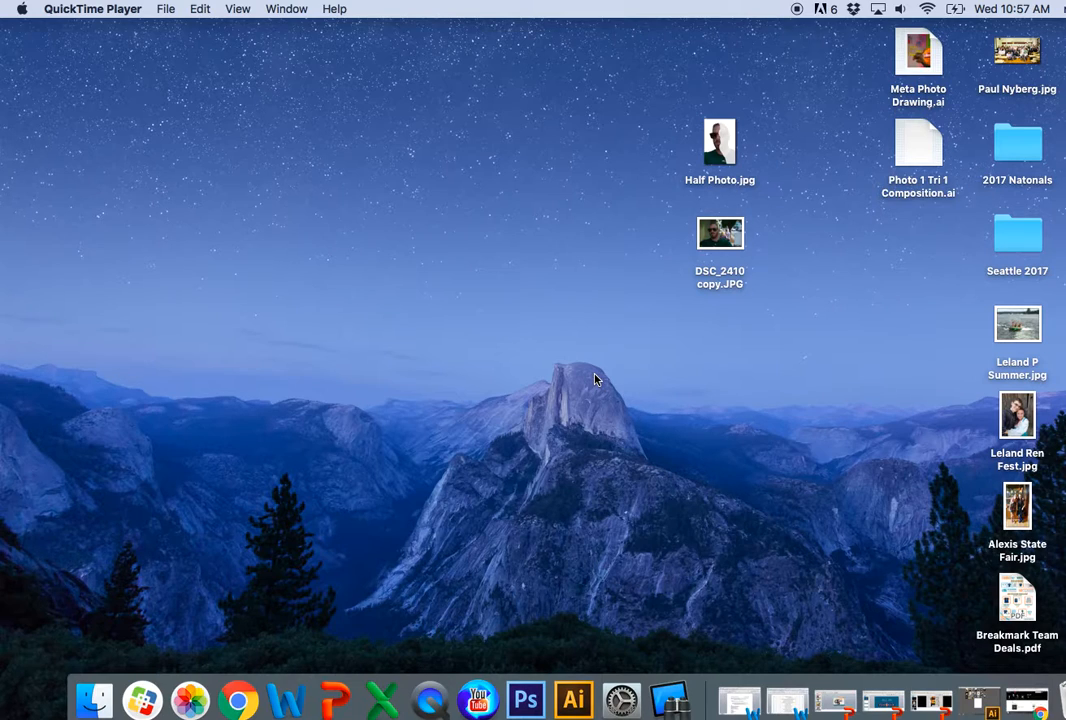
# - Switch to Photoshop and close the open DSC_2410 copy.JPG document without saving its changes
pyautogui.click(724, 243)
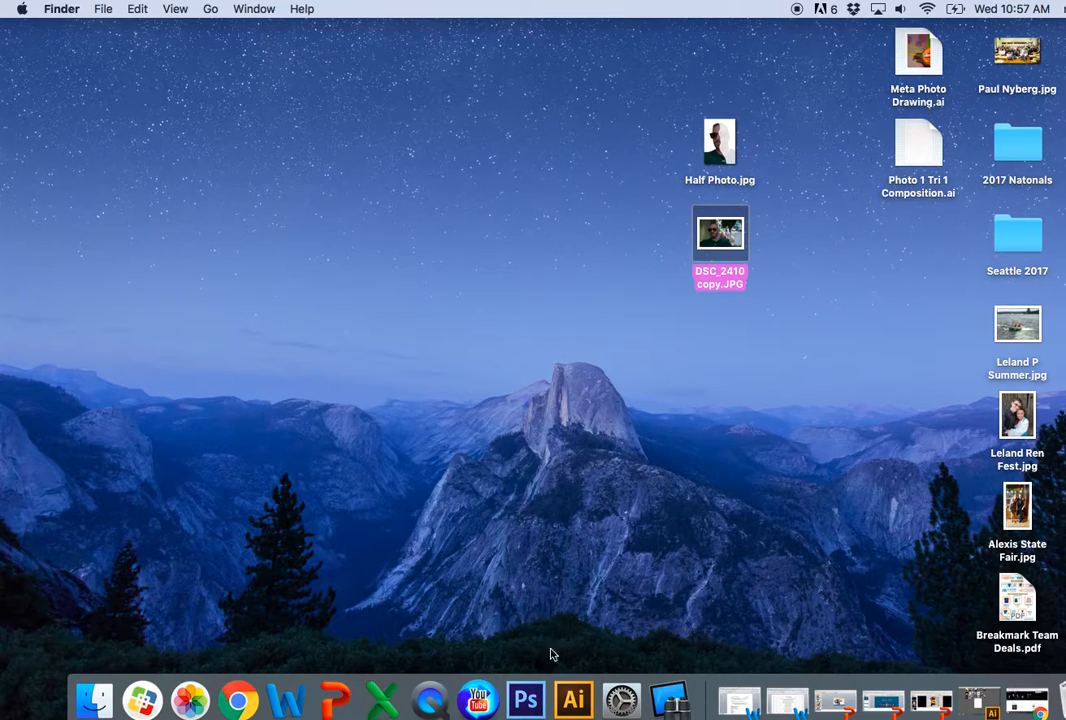
pyautogui.click(527, 700)
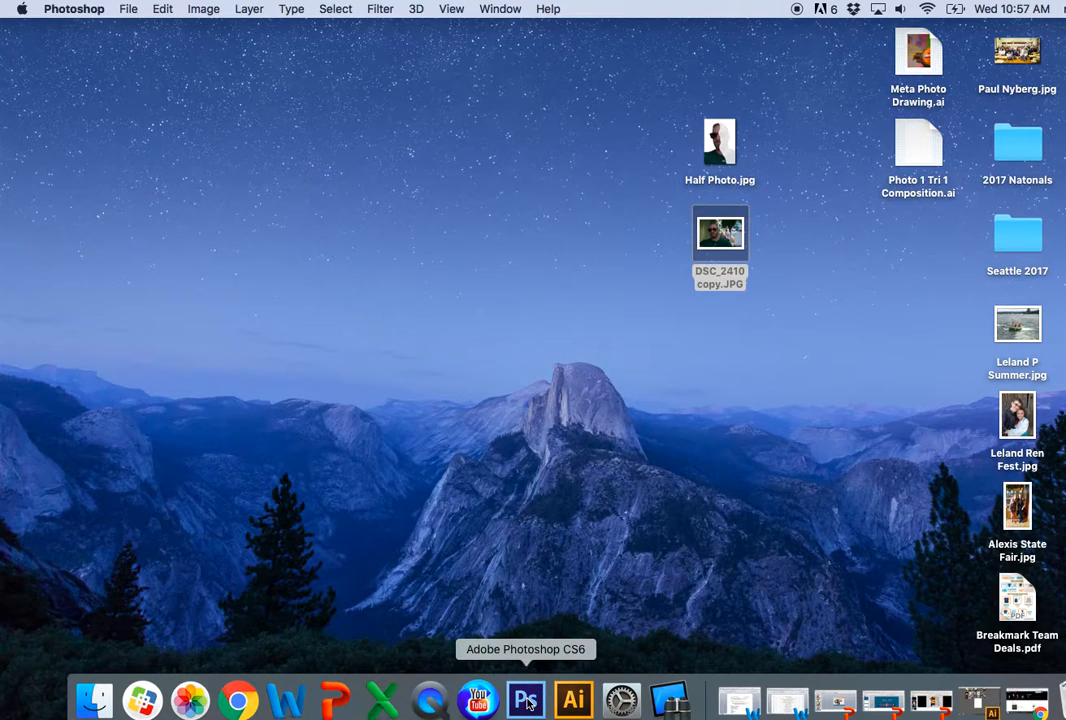
pyautogui.click(42, 73)
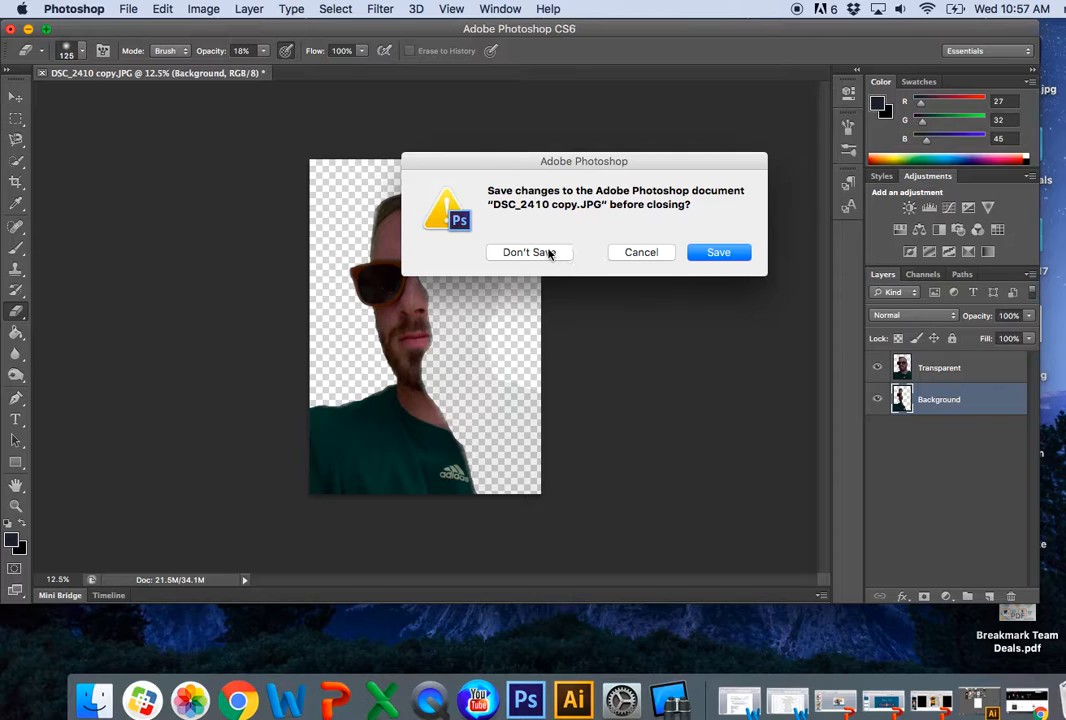
pyautogui.click(528, 252)
# - Open the original DSC_2410 copy.JPG photo from the Desktop
pyautogui.click(124, 9)
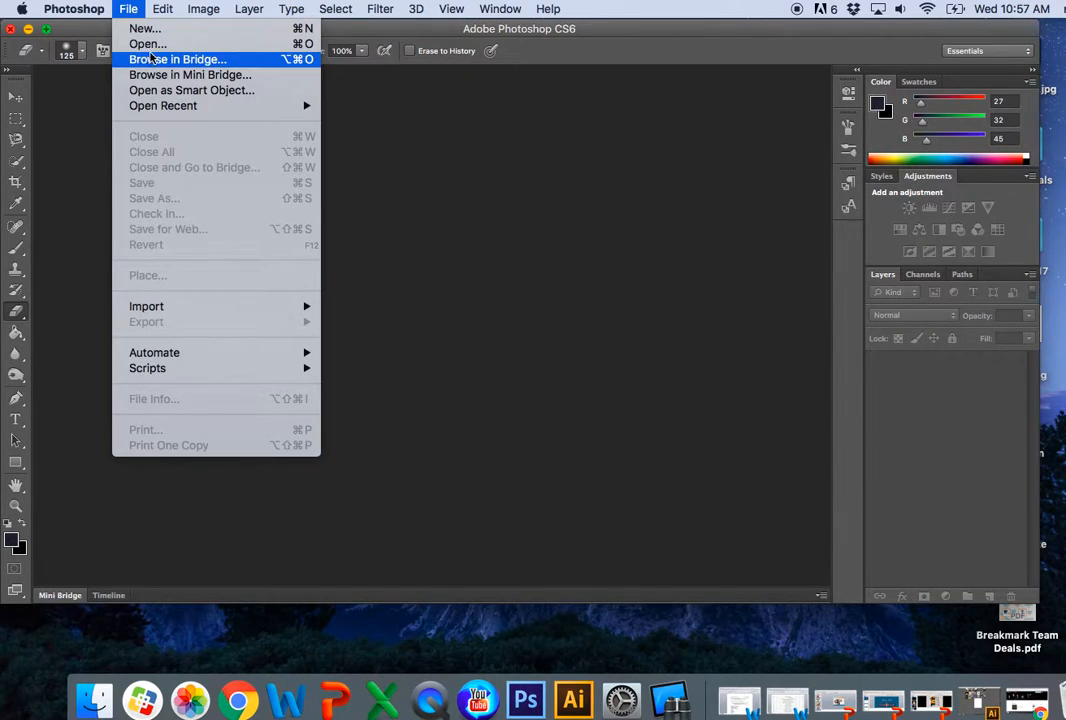
pyautogui.click(145, 44)
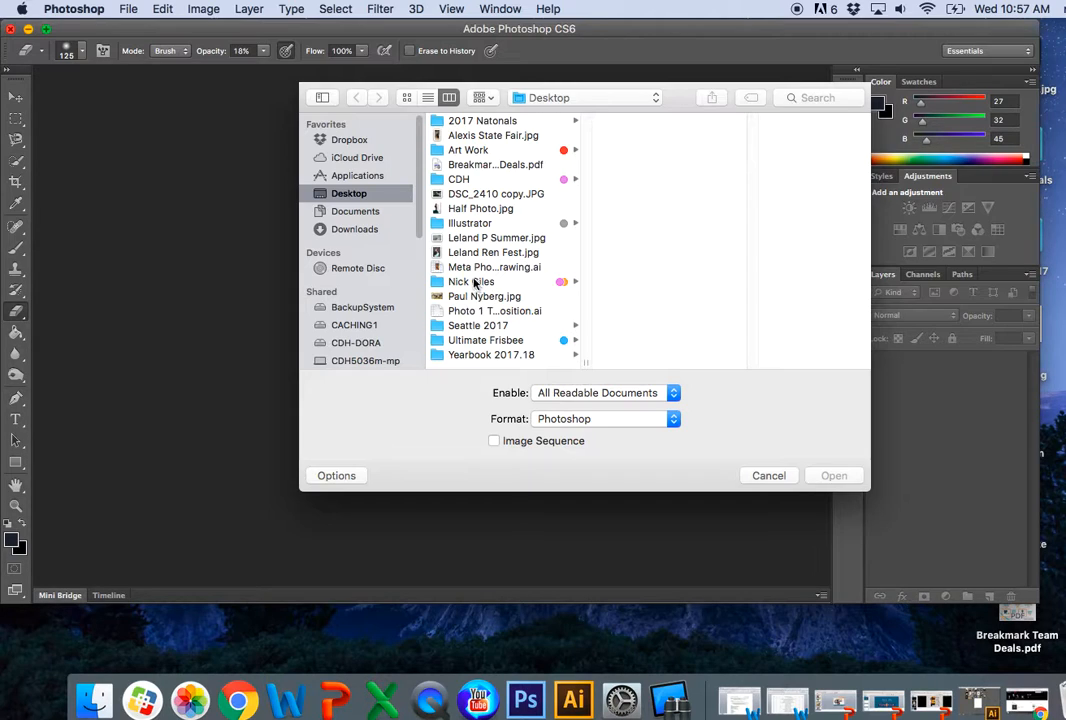
pyautogui.click(470, 195)
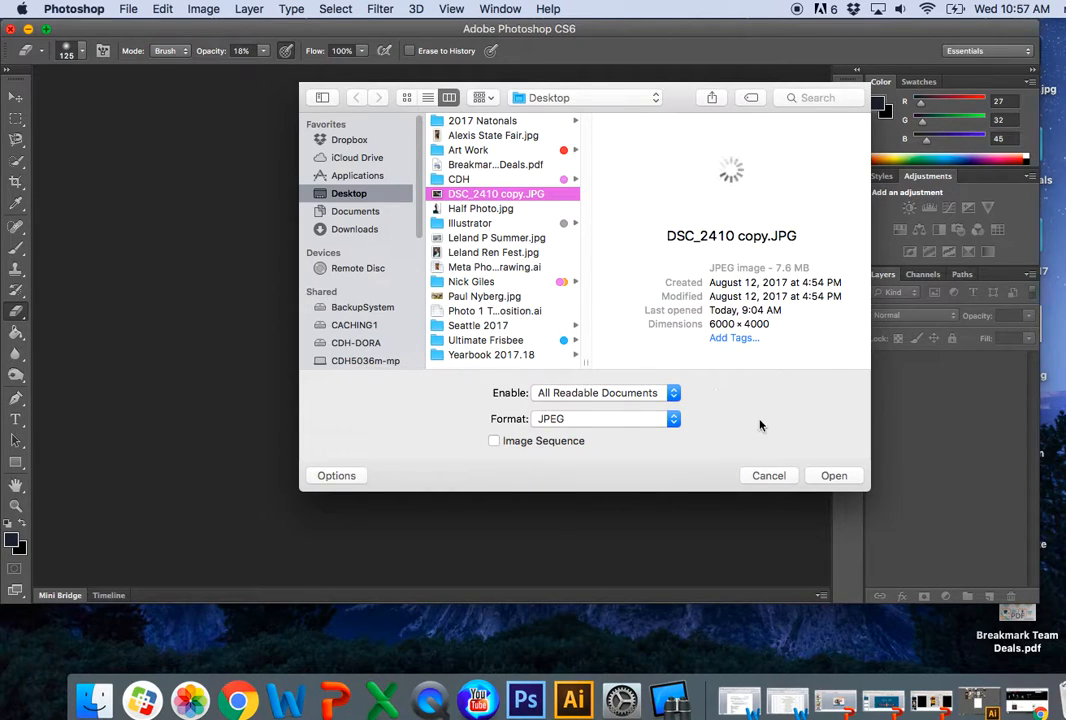
pyautogui.click(830, 475)
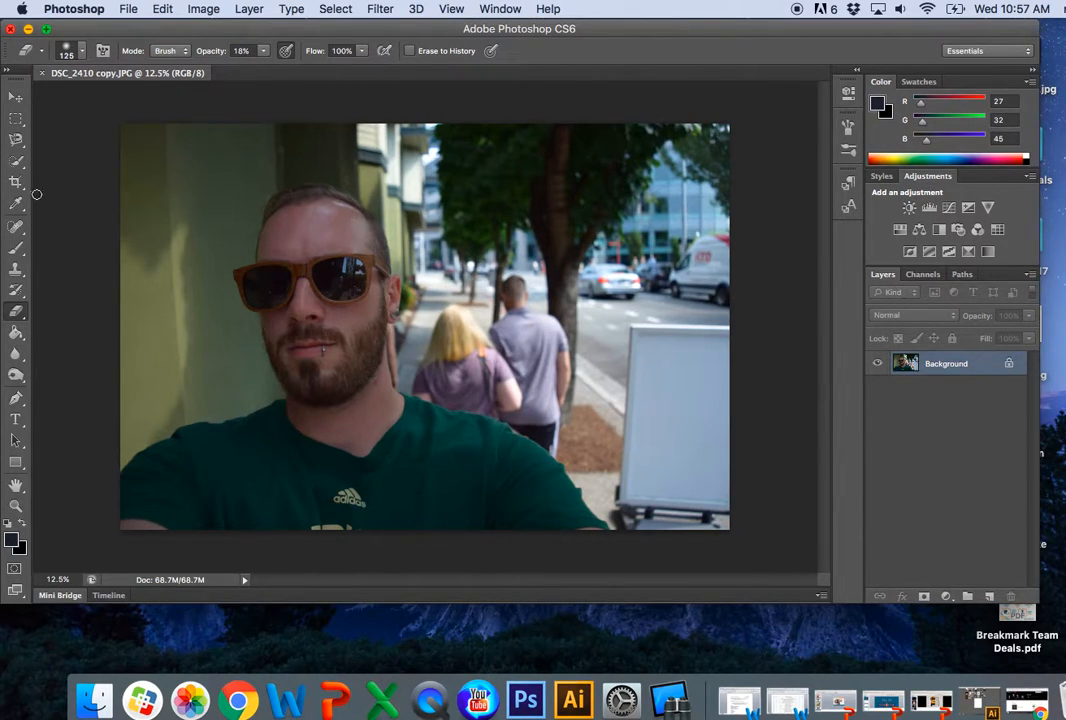
# - Crop the photo to a portrait frame of about 7.8 by 10.9 inches around the man's head and shoulders
pyautogui.click(15, 181)
pyautogui.moveTo(725, 325); pyautogui.dragTo(589, 330)
pyautogui.moveTo(258, 327); pyautogui.dragTo(307, 331)
pyautogui.moveTo(427, 532); pyautogui.dragTo(428, 506)
pyautogui.moveTo(428, 150); pyautogui.dragTo(430, 160)
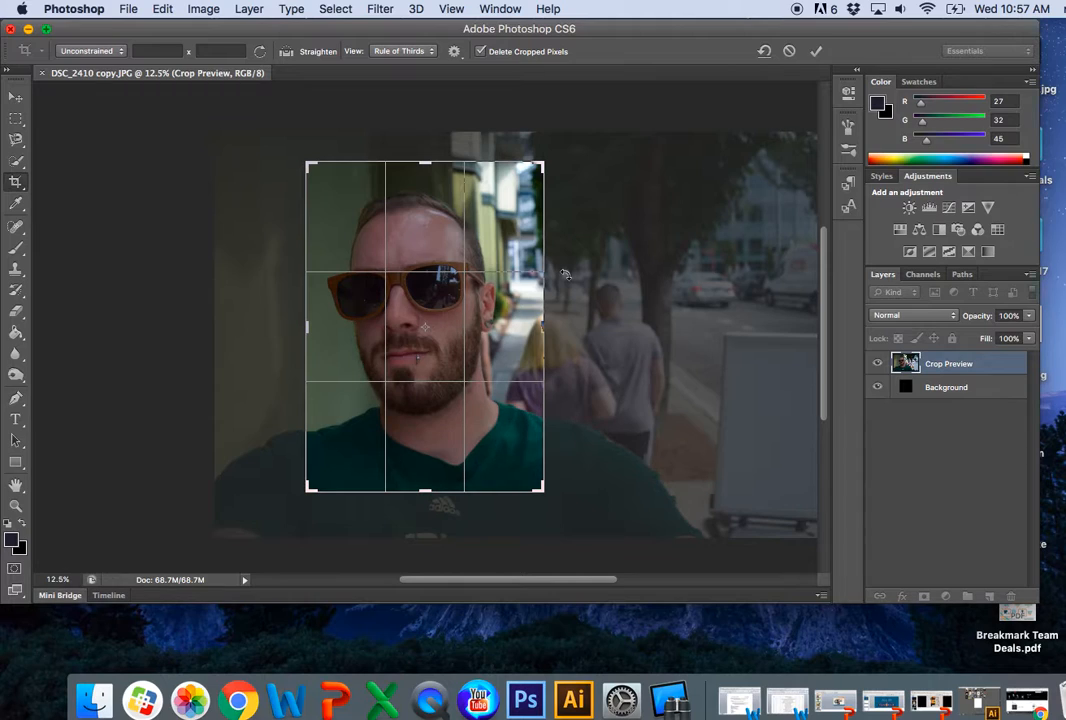
pyautogui.press('Return')
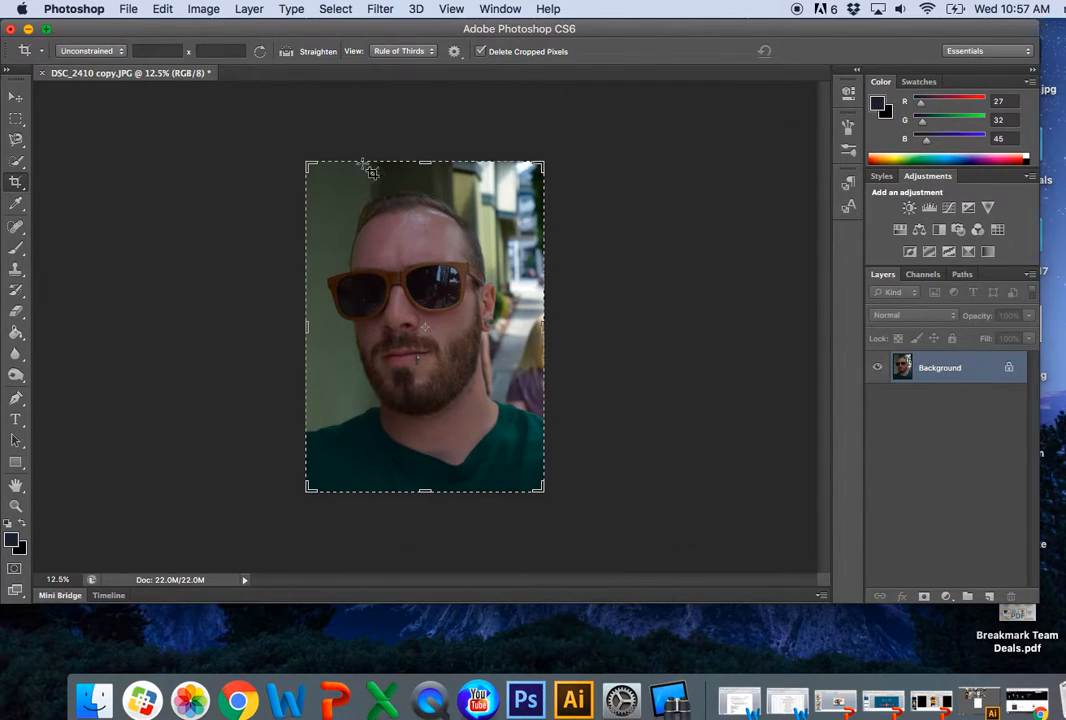
pyautogui.click(15, 103)
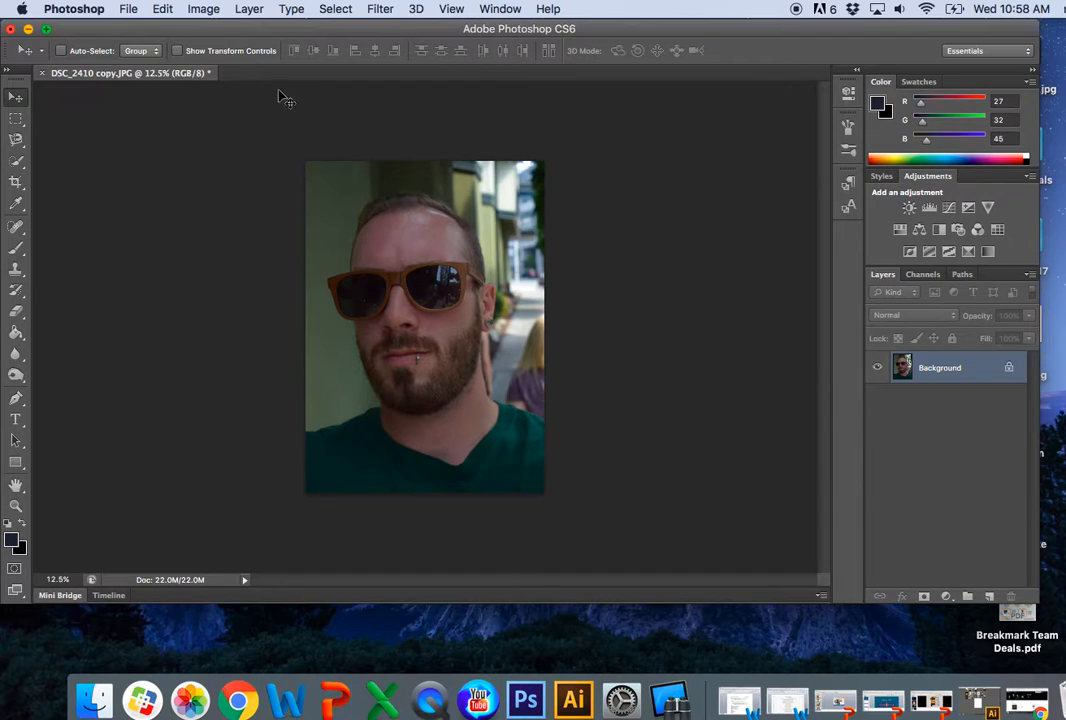
# - Resize the image to a document height of 11 inches, keeping its proportions constrained and its resolution at 300 pixels/inch
pyautogui.click(203, 9)
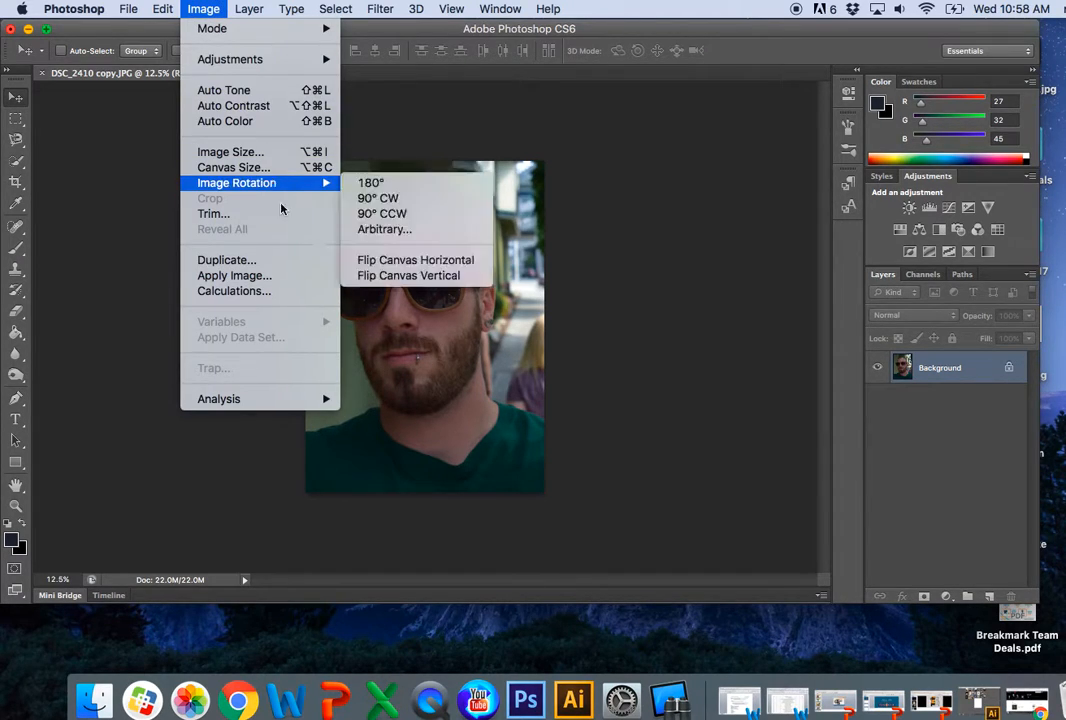
pyautogui.click(270, 156)
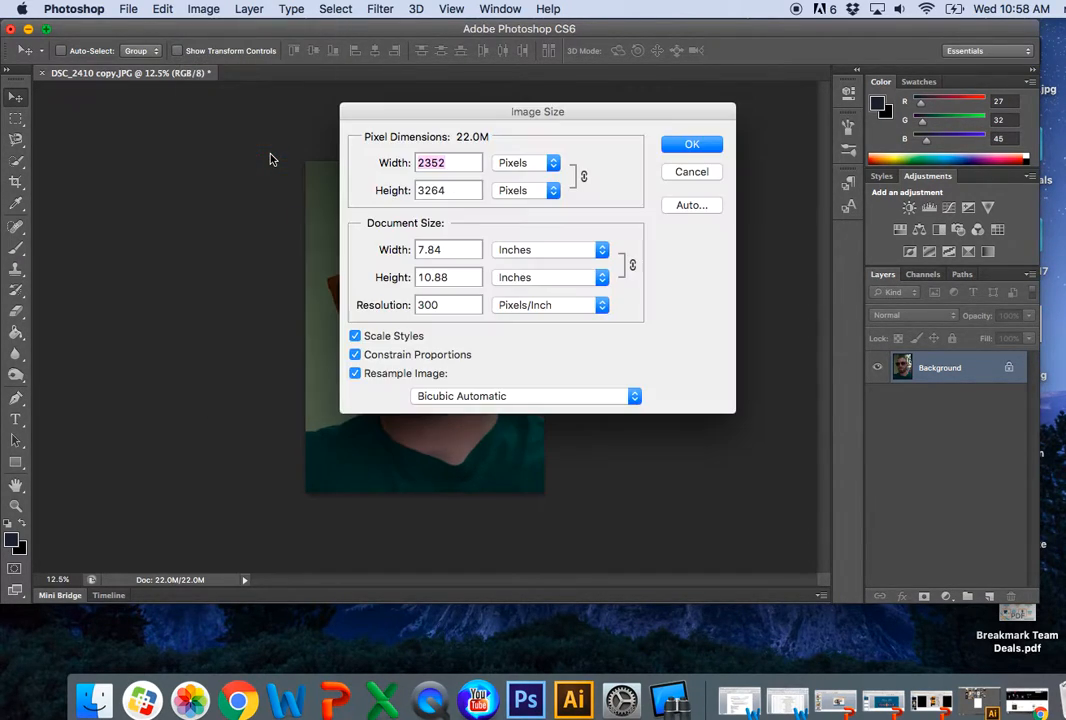
pyautogui.doubleClick(447, 305)
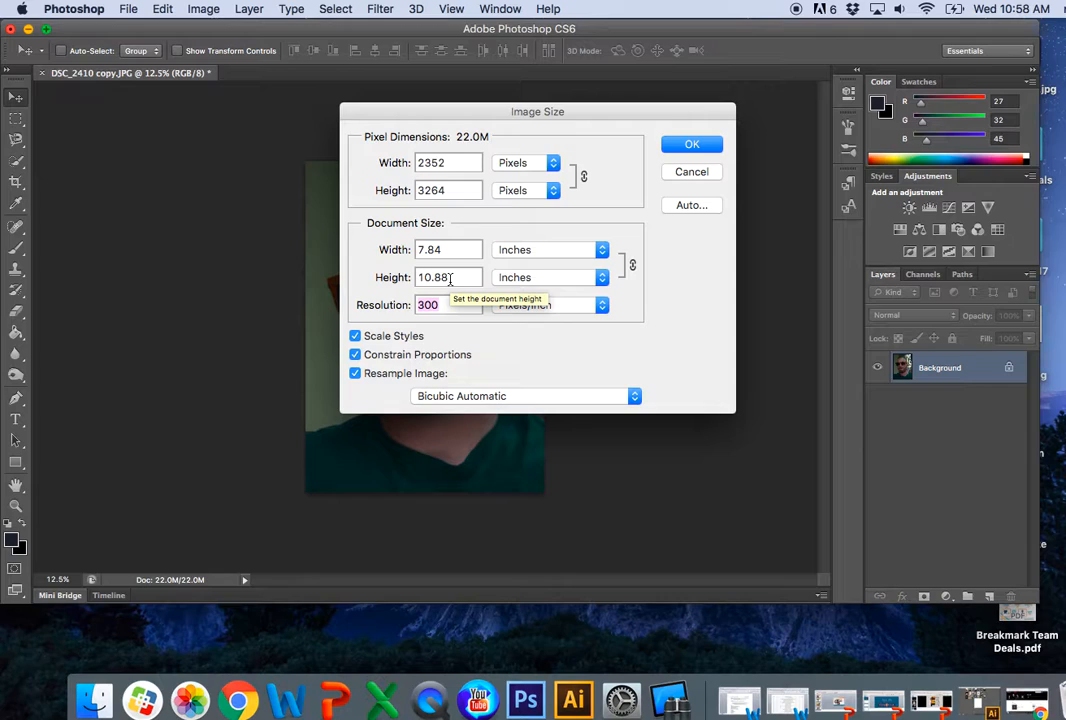
pyautogui.click(459, 277)
pyautogui.click(372, 278)
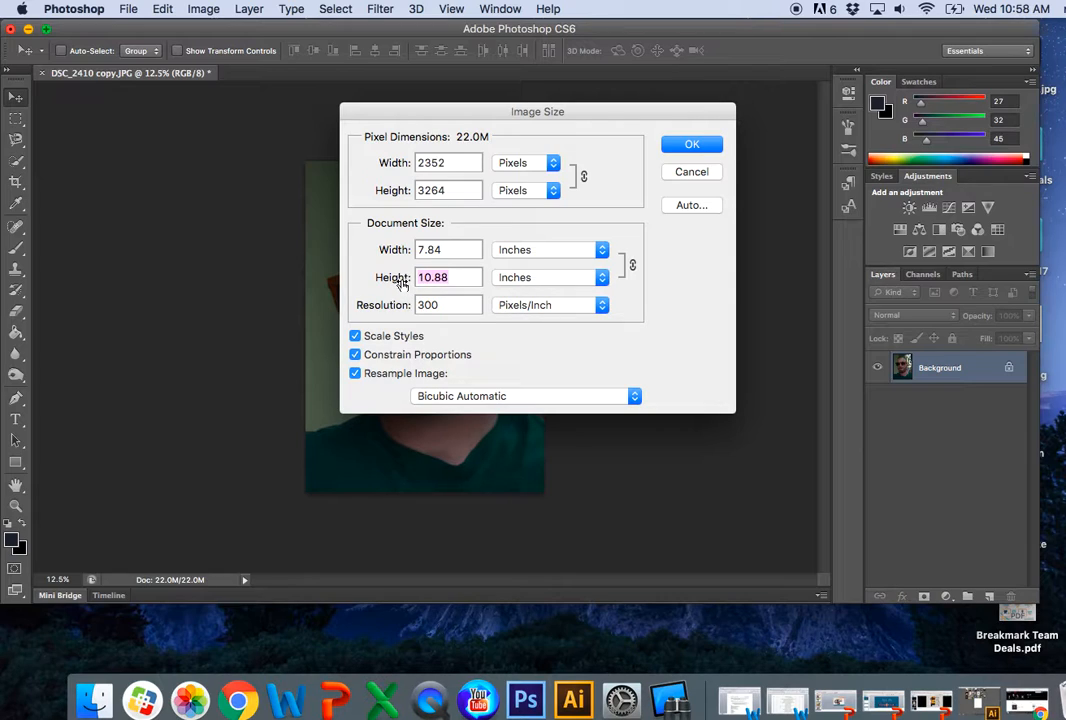
pyautogui.write('11')
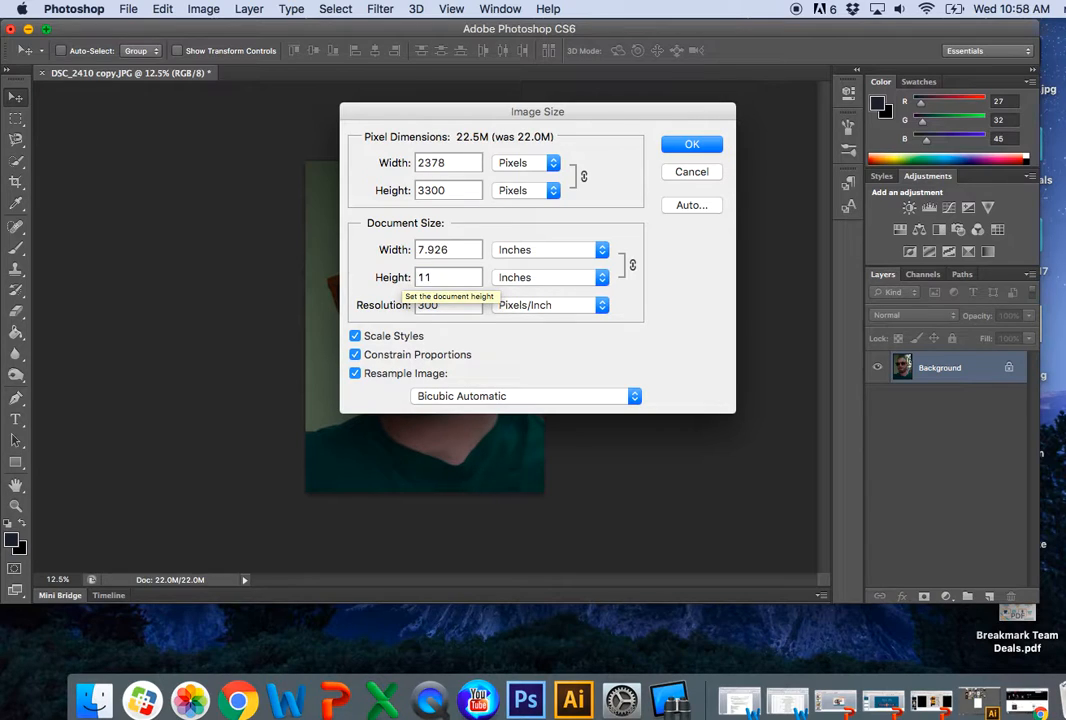
pyautogui.click(708, 147)
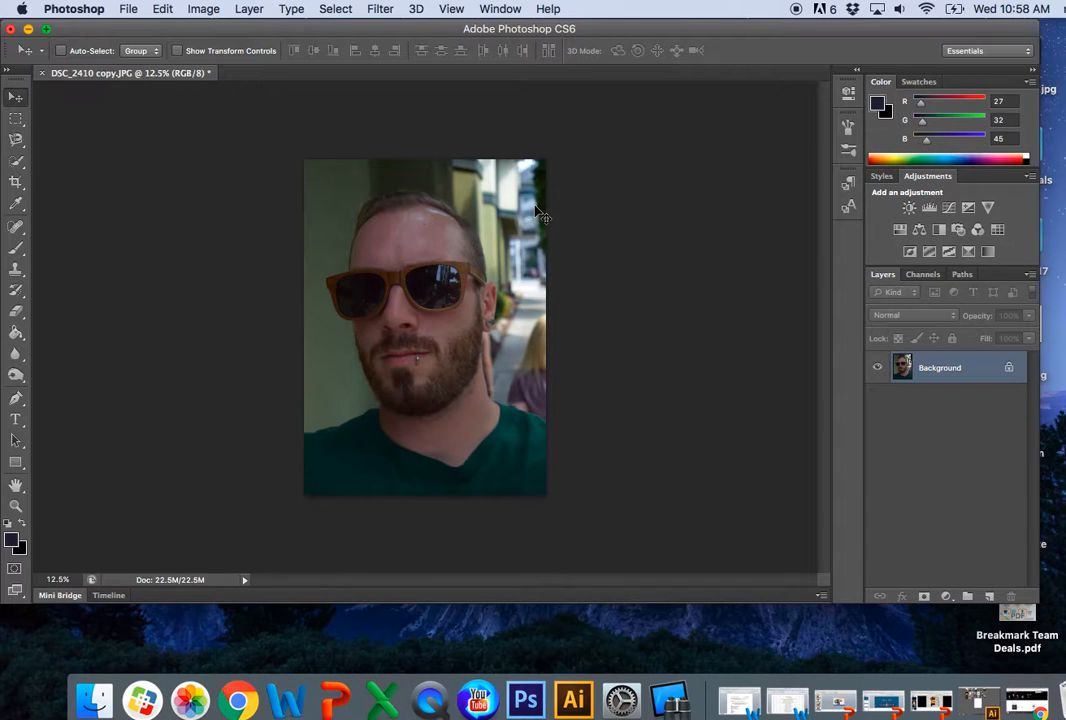
# - Convert the locked background into an editable layer named Background
pyautogui.press('super+equal')
pyautogui.press('super+equal')
pyautogui.press('super+equal')
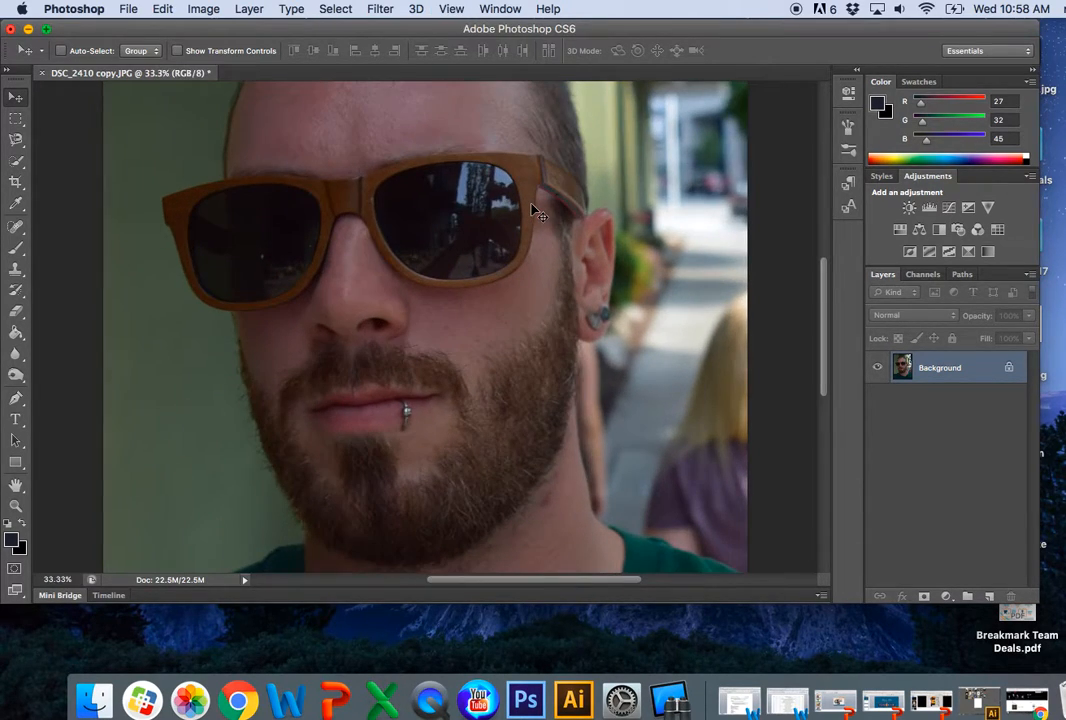
pyautogui.press('super+minus')
pyautogui.press('super+minus')
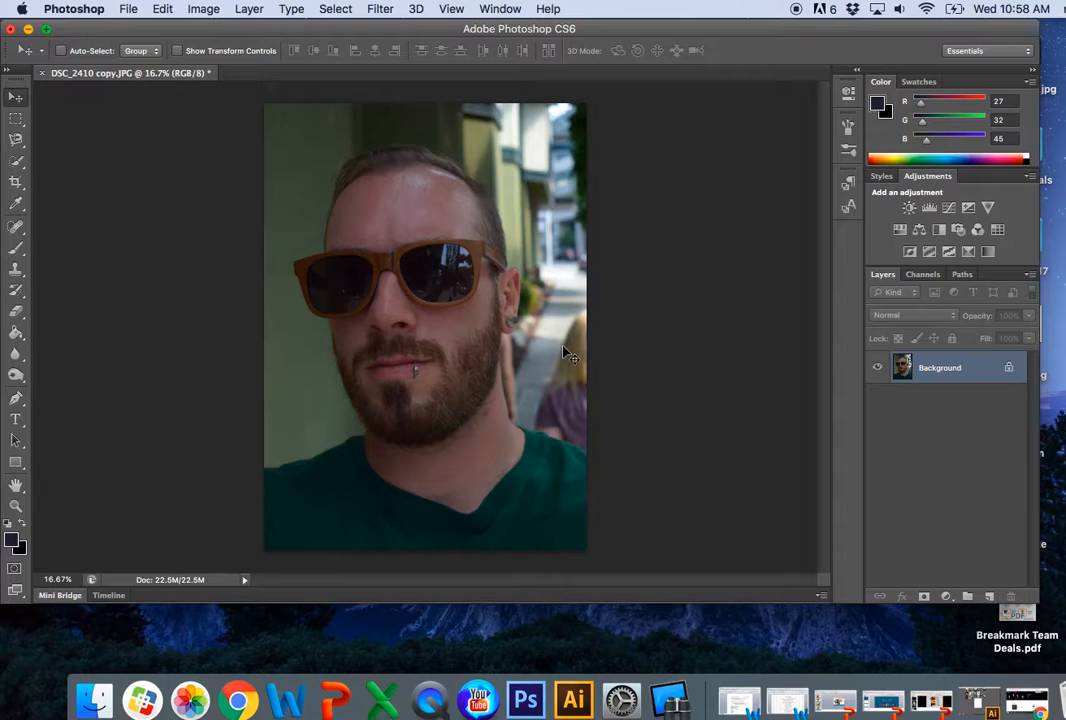
pyautogui.doubleClick(1009, 370)
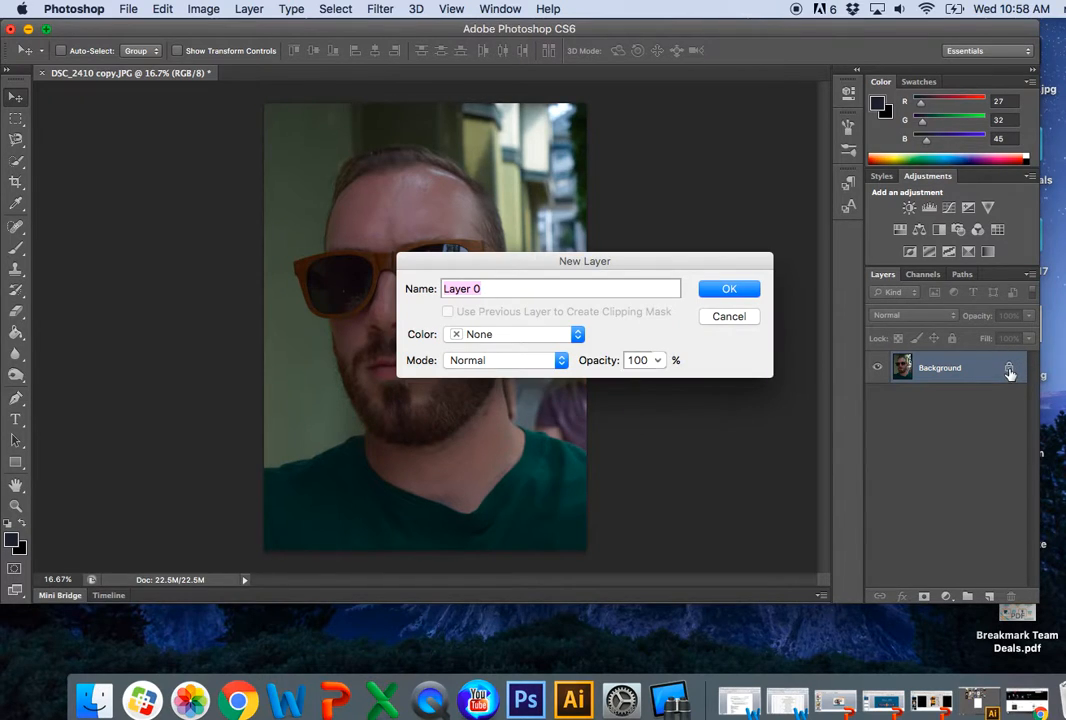
pyautogui.write('Background')
pyautogui.click(728, 292)
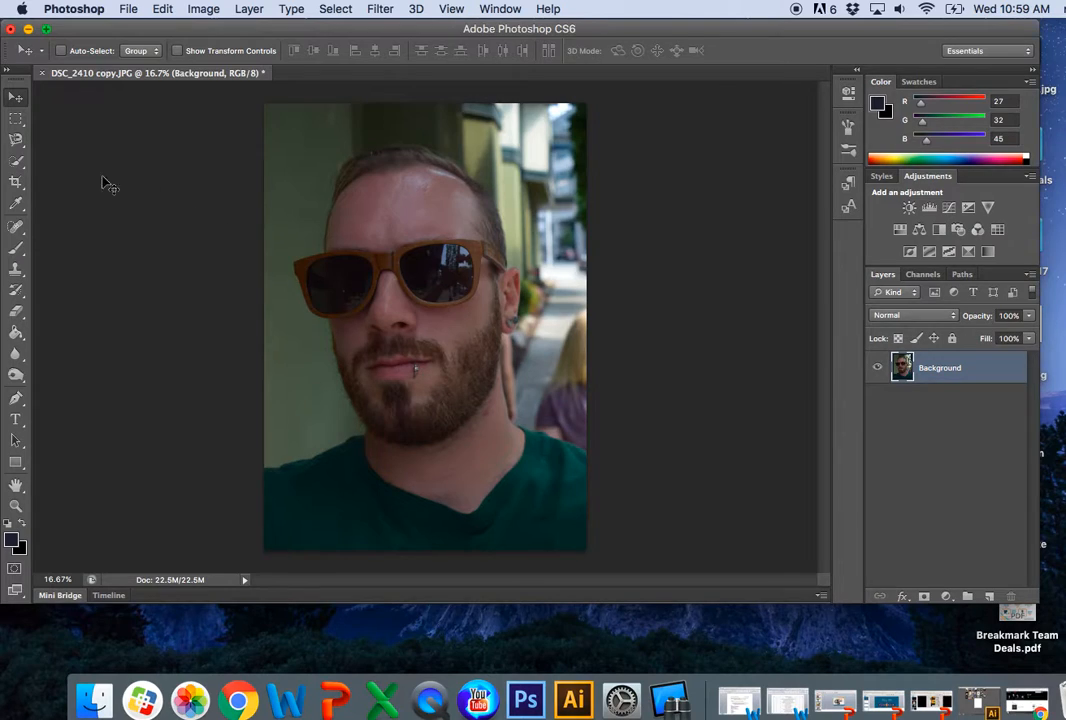
# - Quick-select and delete the green wall beside the face, from the shoulder up to the photo's upper-left corner
pyautogui.click(18, 162)
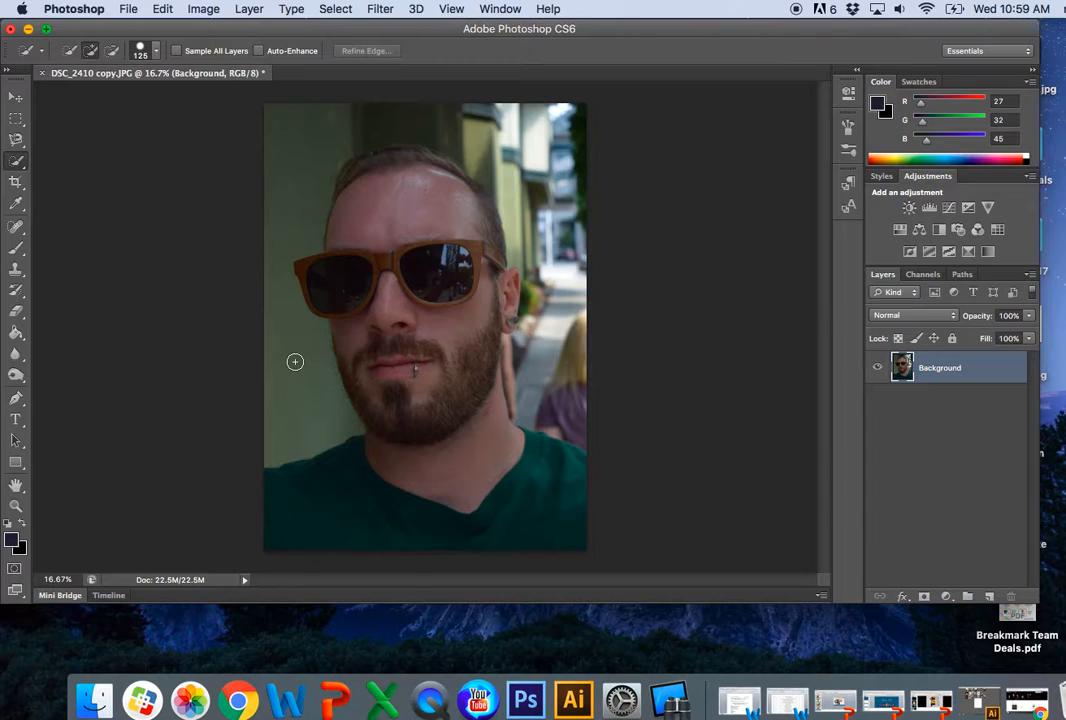
pyautogui.moveTo(300, 426); pyautogui.dragTo(297, 388)
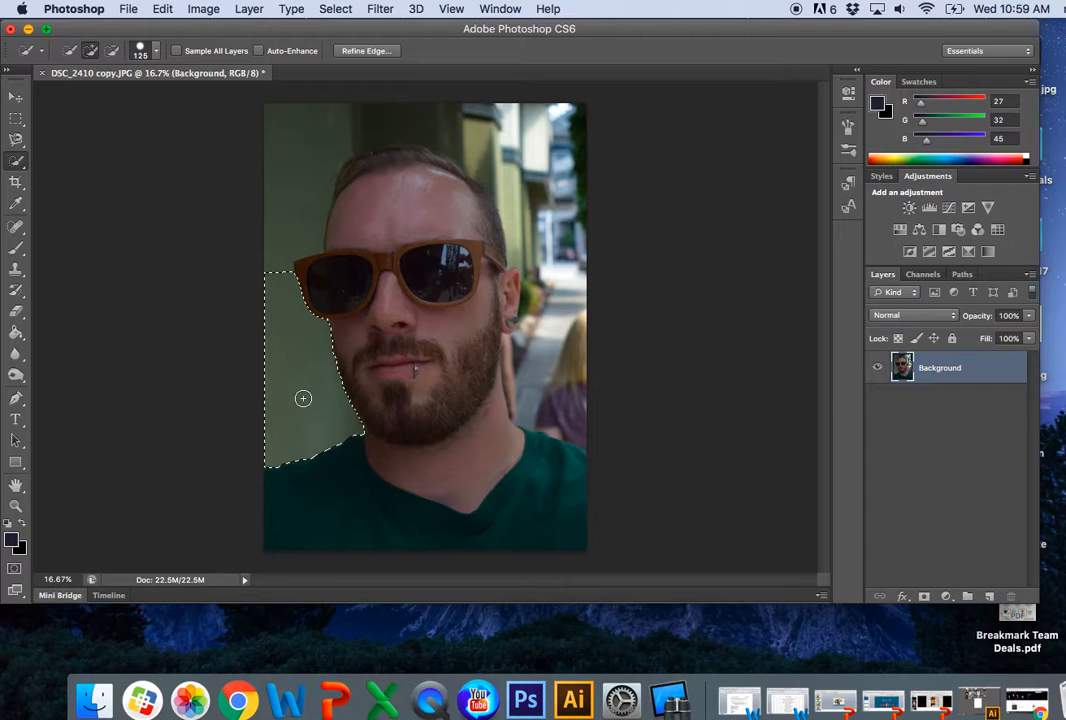
pyautogui.press('Delete')
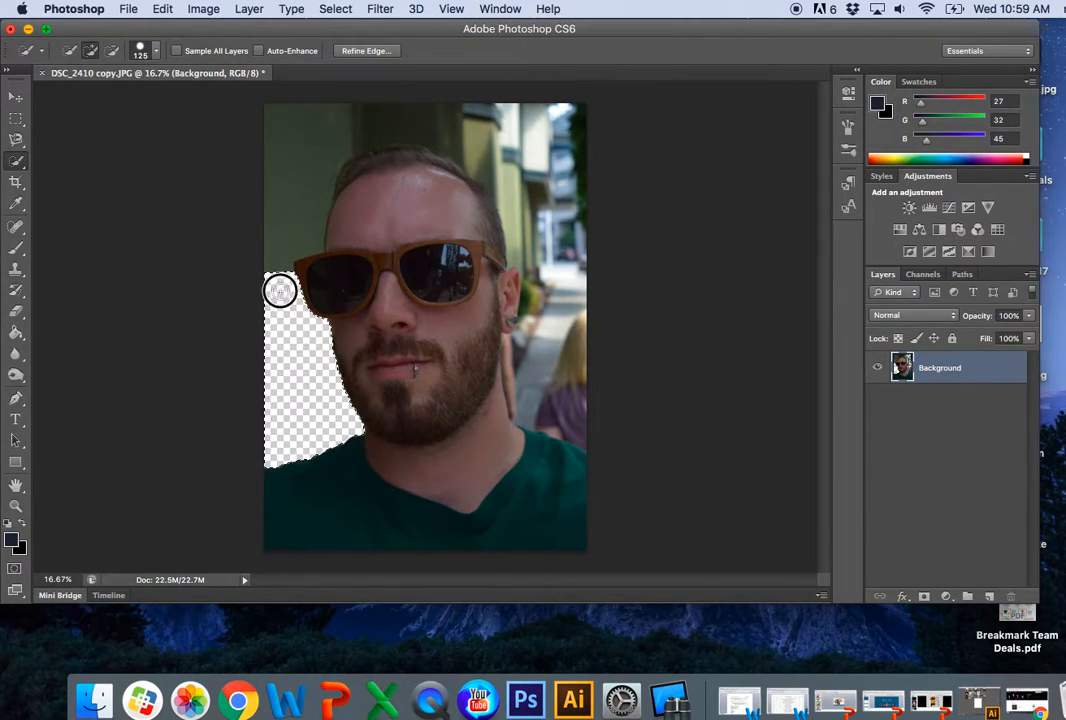
pyautogui.moveTo(278, 263); pyautogui.dragTo(288, 150)
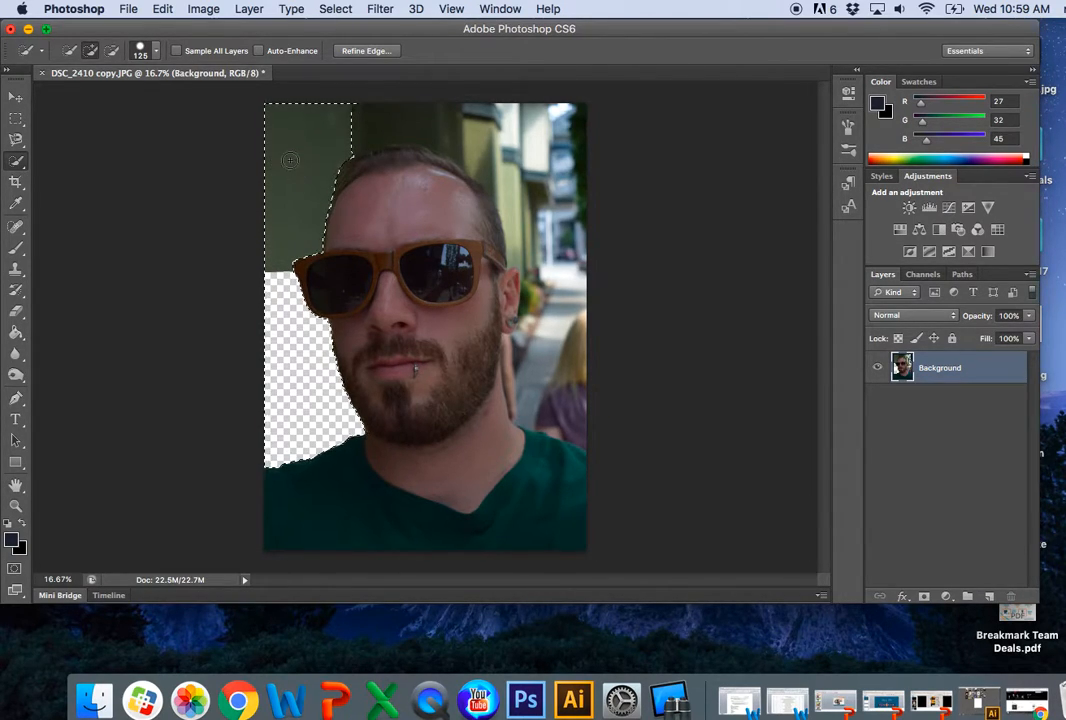
pyautogui.press('Delete')
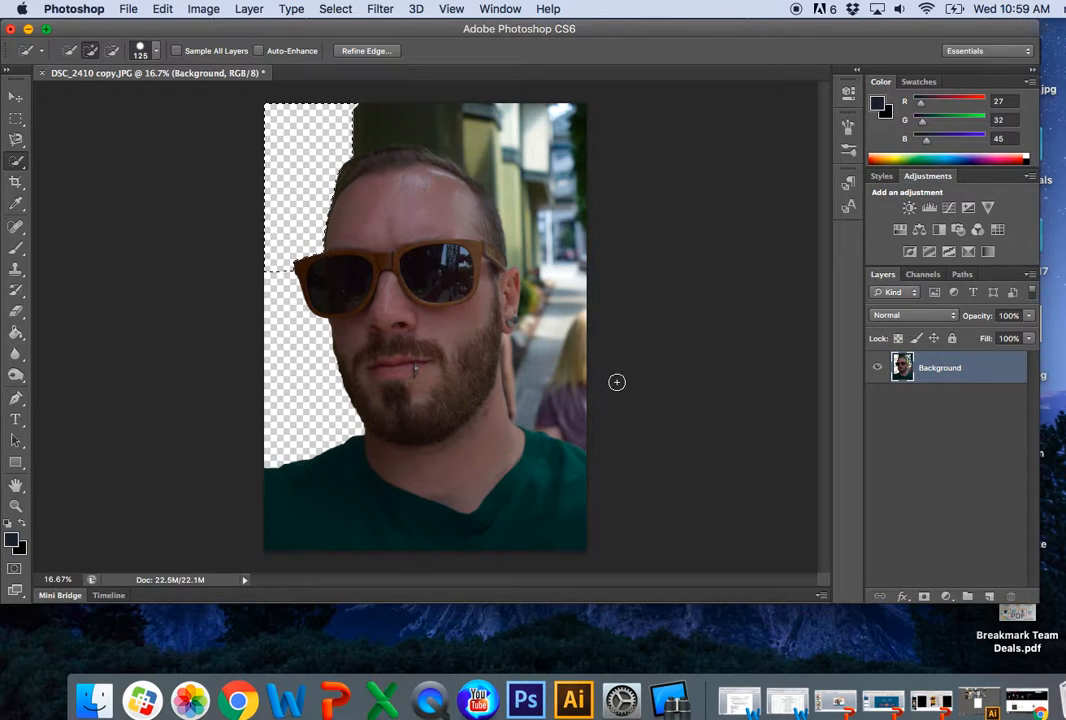
# - Quick-select and delete the street background on the ear side, from the shoulder up to just above the ear
pyautogui.moveTo(578, 407)
pyautogui.mouseDown()
pyautogui.moveTo(537, 404)
pyautogui.moveTo(513, 354)
pyautogui.mouseUp()
pyautogui.press('Delete')
pyautogui.moveTo(564, 326)
pyautogui.mouseDown()
pyautogui.moveTo(550, 260)
pyautogui.moveTo(533, 245)
pyautogui.moveTo(538, 228)
pyautogui.mouseUp()
pyautogui.press('Delete')
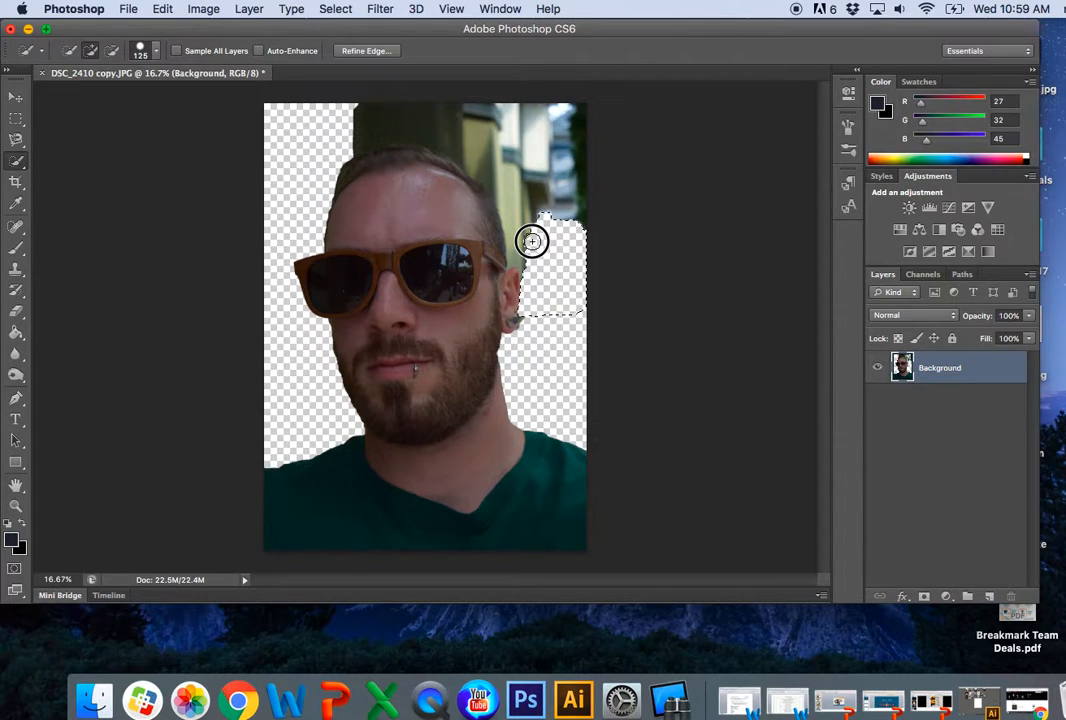
pyautogui.moveTo(521, 241)
pyautogui.mouseDown()
pyautogui.moveTo(519, 207)
pyautogui.moveTo(495, 171)
pyautogui.moveTo(495, 190)
pyautogui.moveTo(497, 175)
pyautogui.mouseUp()
pyautogui.keyDown('alt'); pyautogui.click(578, 246); pyautogui.keyUp('alt')
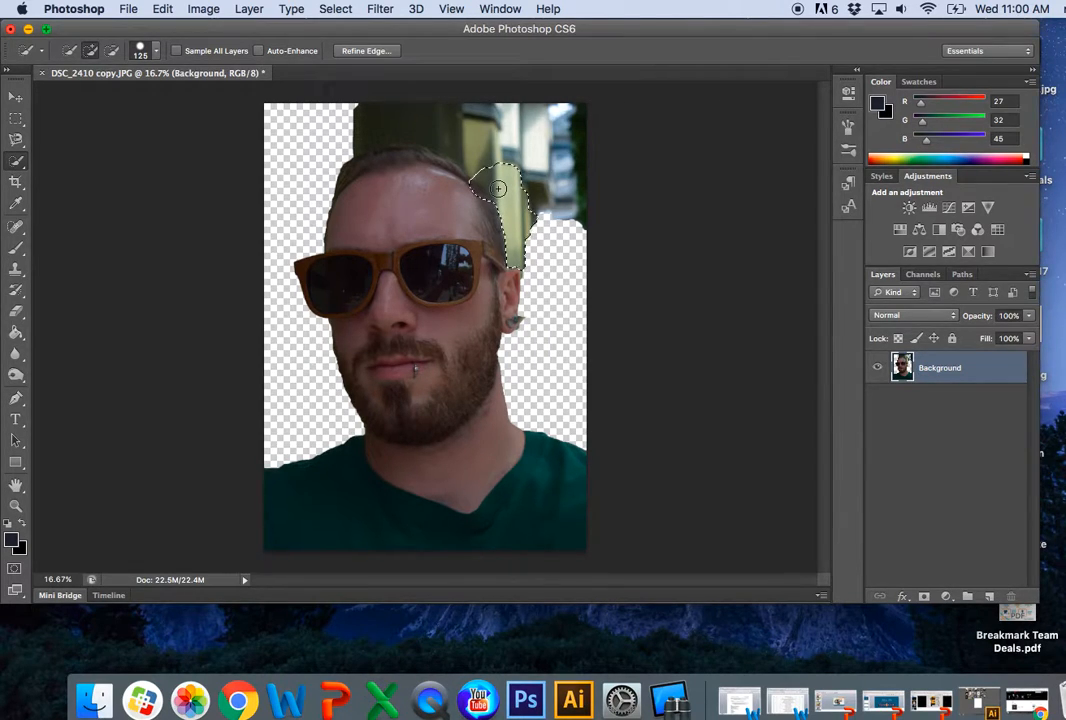
pyautogui.press('BackSpace')
# - Clear the selection and set the Eraser's opacity to 100%, undoing an 18% test stroke across the face
pyautogui.press('super+d')
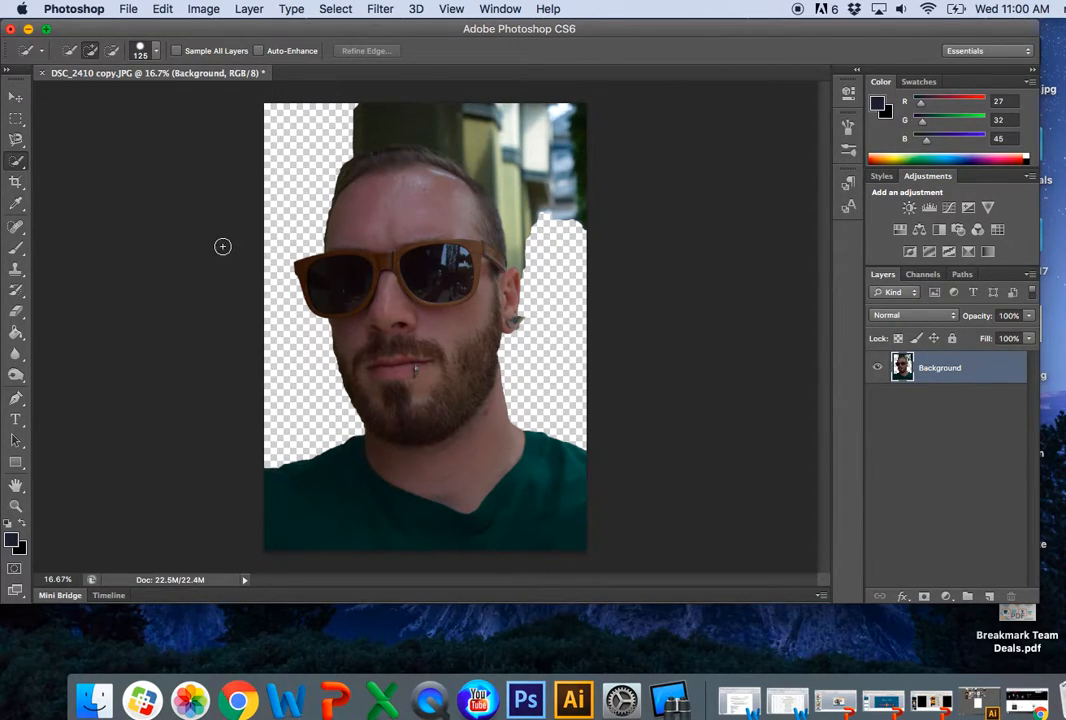
pyautogui.click(16, 316)
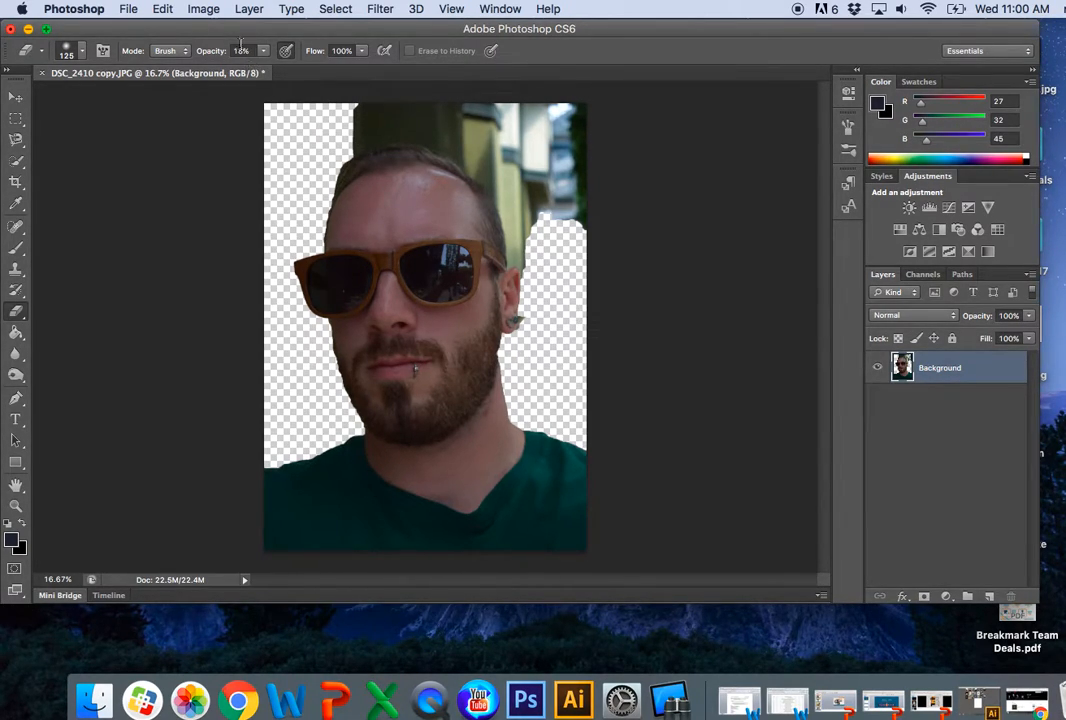
pyautogui.moveTo(327, 187); pyautogui.dragTo(555, 325)
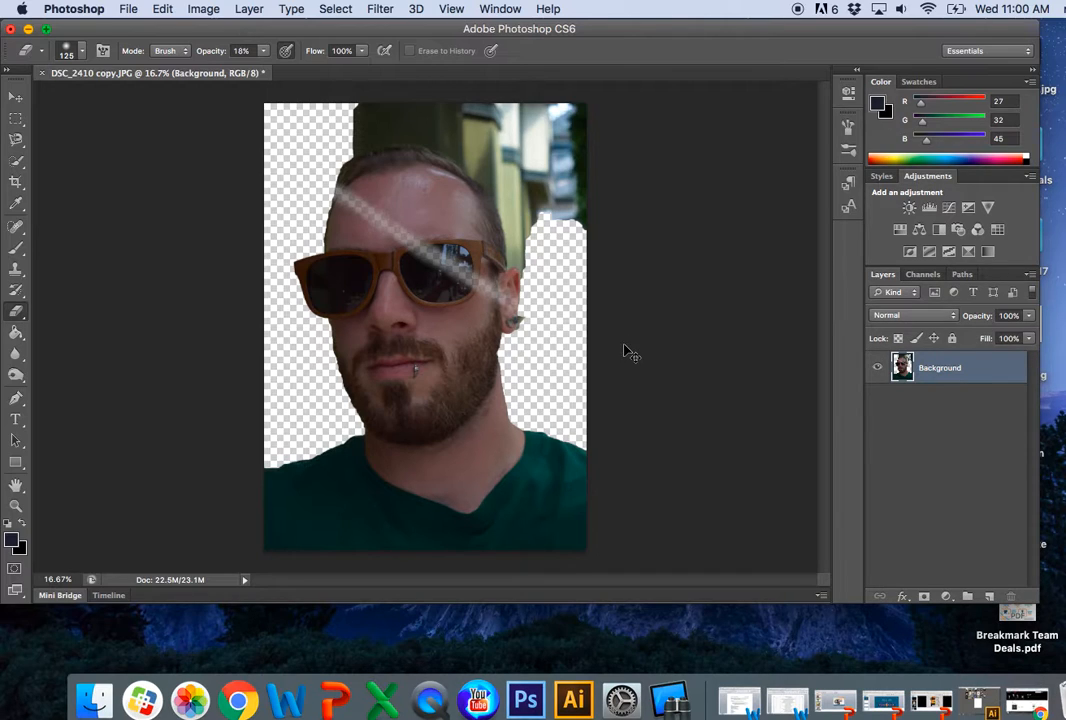
pyautogui.press('super+z')
pyautogui.moveTo(265, 52); pyautogui.dragTo(350, 76)
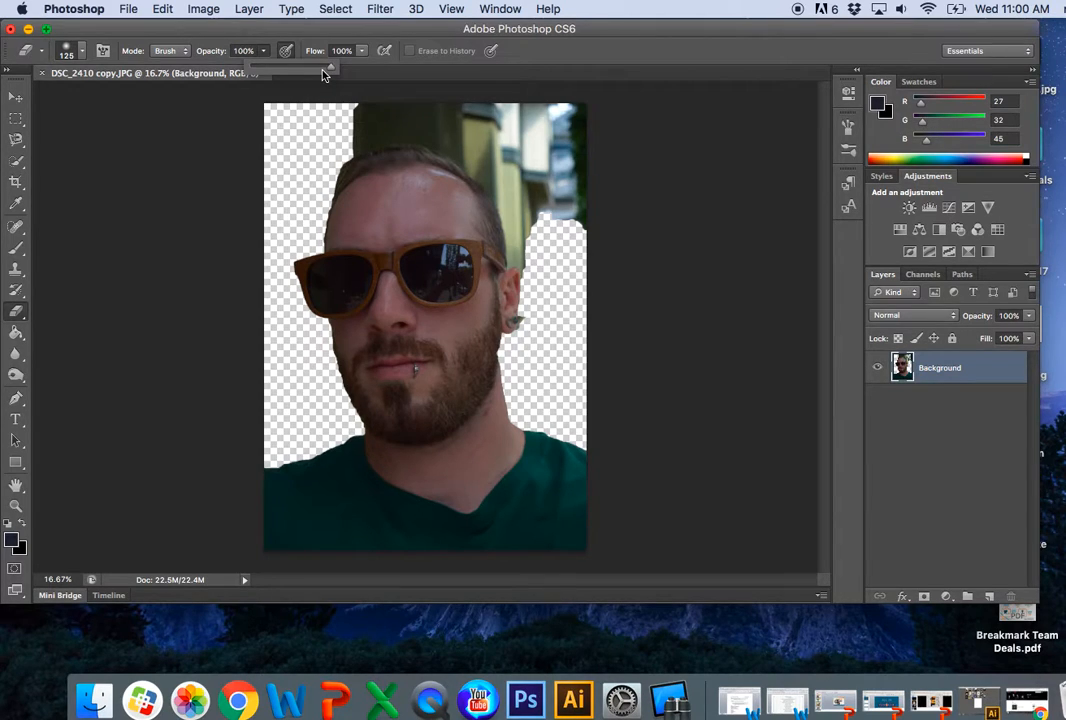
# - Undo a soft Eraser test stroke above the head and choose the hard round 125 px brush with 100% hardness
pyautogui.moveTo(334, 144)
pyautogui.mouseDown()
pyautogui.moveTo(421, 129)
pyautogui.moveTo(516, 147)
pyautogui.mouseUp()
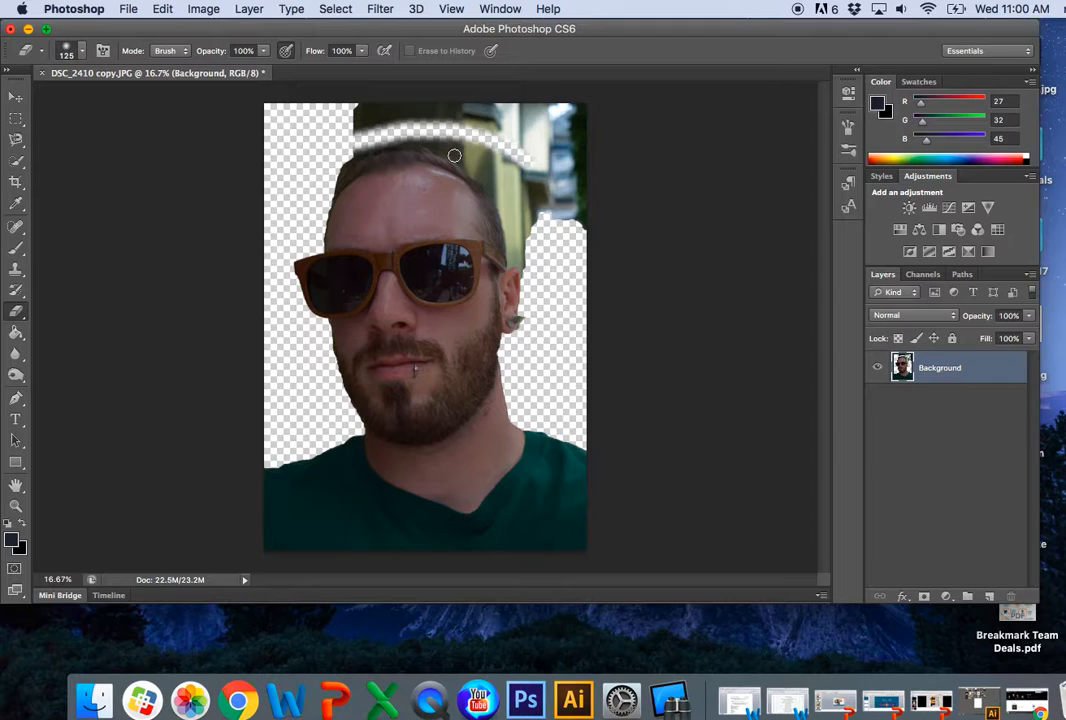
pyautogui.press('super+z')
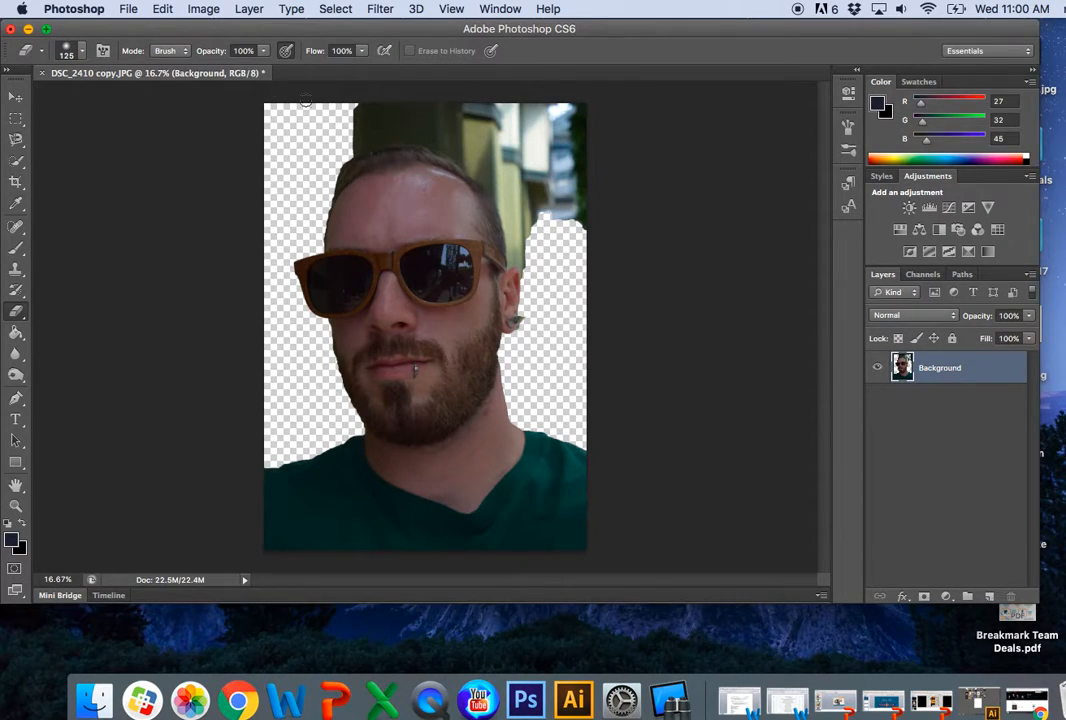
pyautogui.click(84, 56)
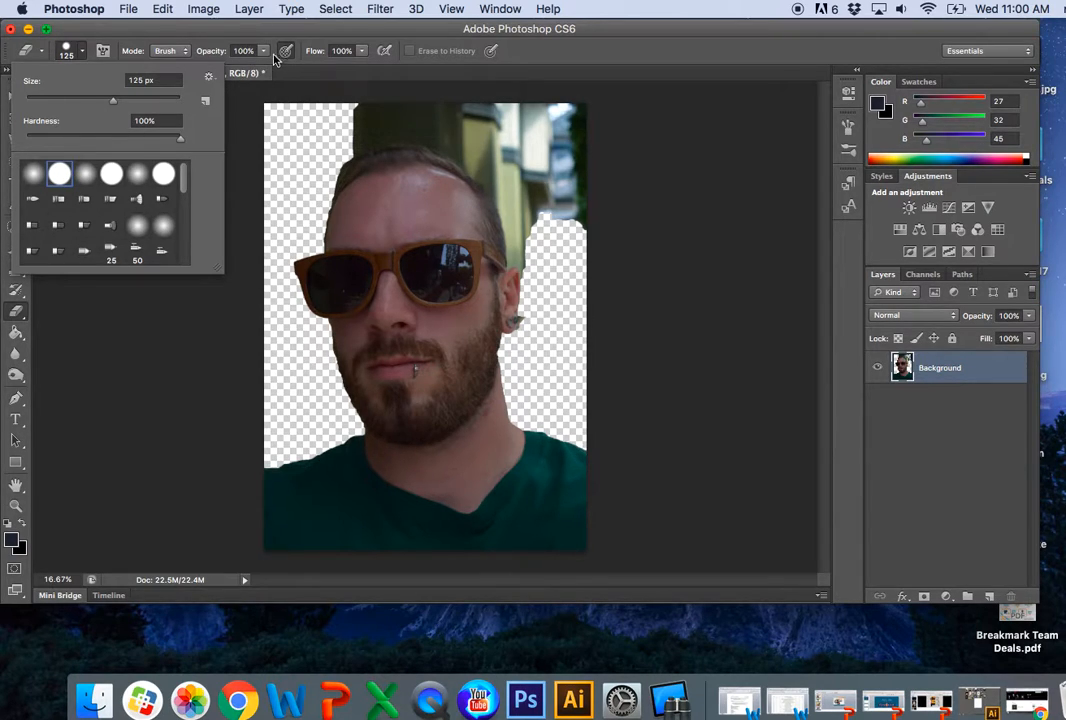
pyautogui.click(303, 79)
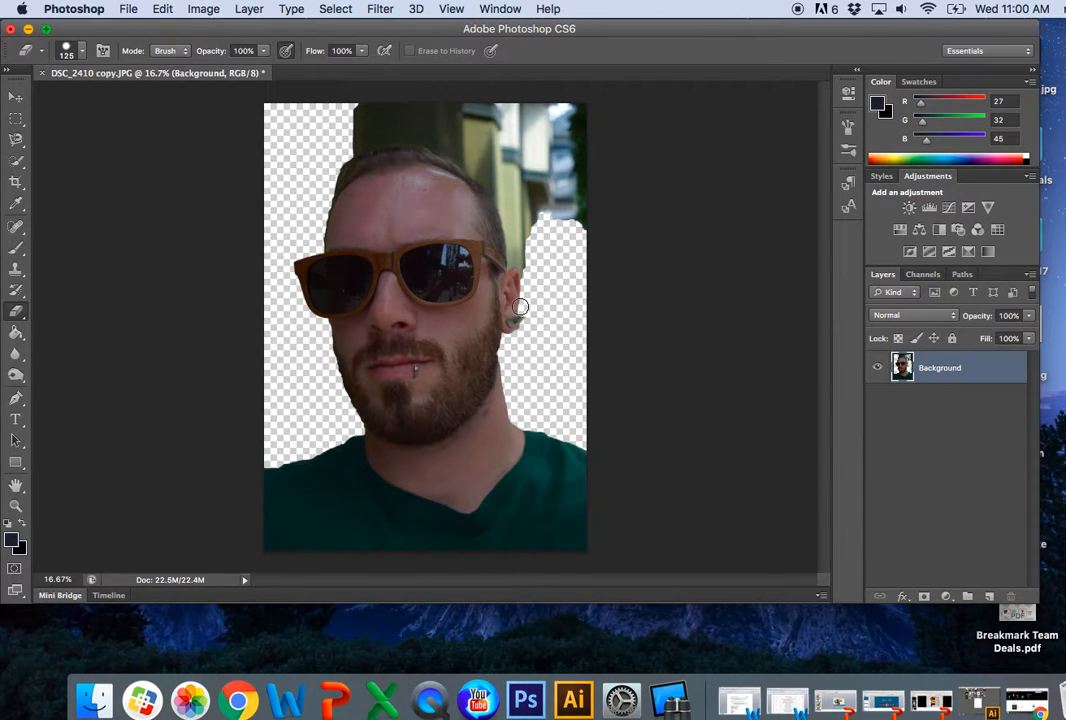
# - Erase the leftover patch of background beside the earlobe and earring
pyautogui.press('super+equal')
pyautogui.press('super+equal')
pyautogui.press('super+equal')
pyautogui.press('super+equal')
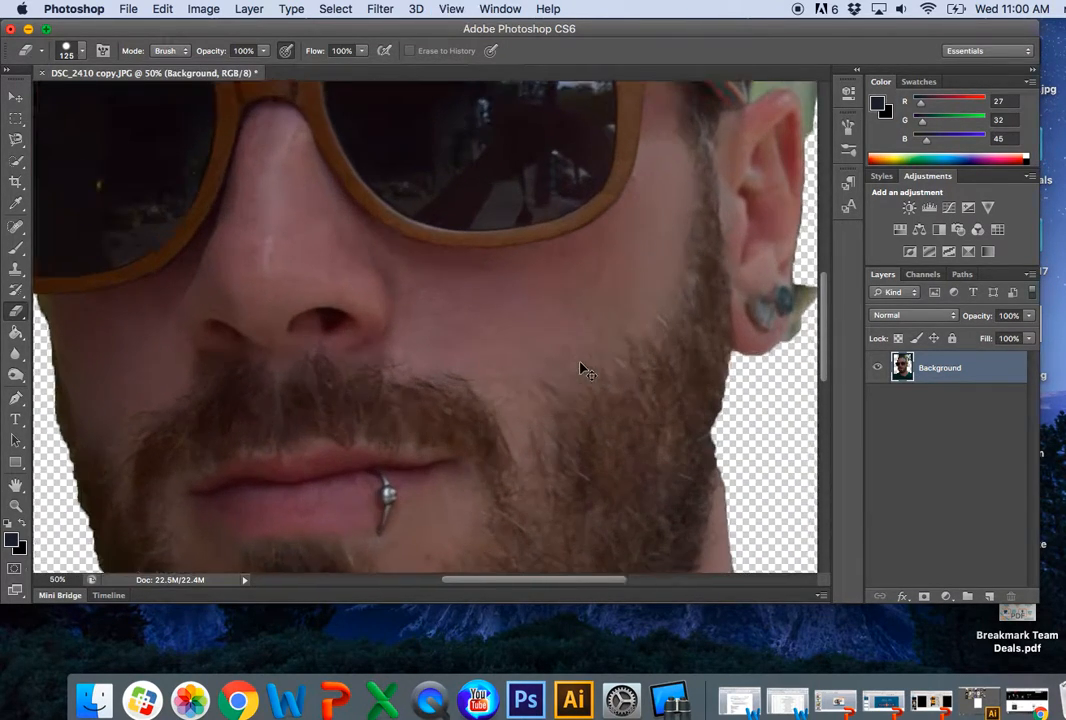
pyautogui.moveTo(719, 252); pyautogui.dragTo(289, 324)
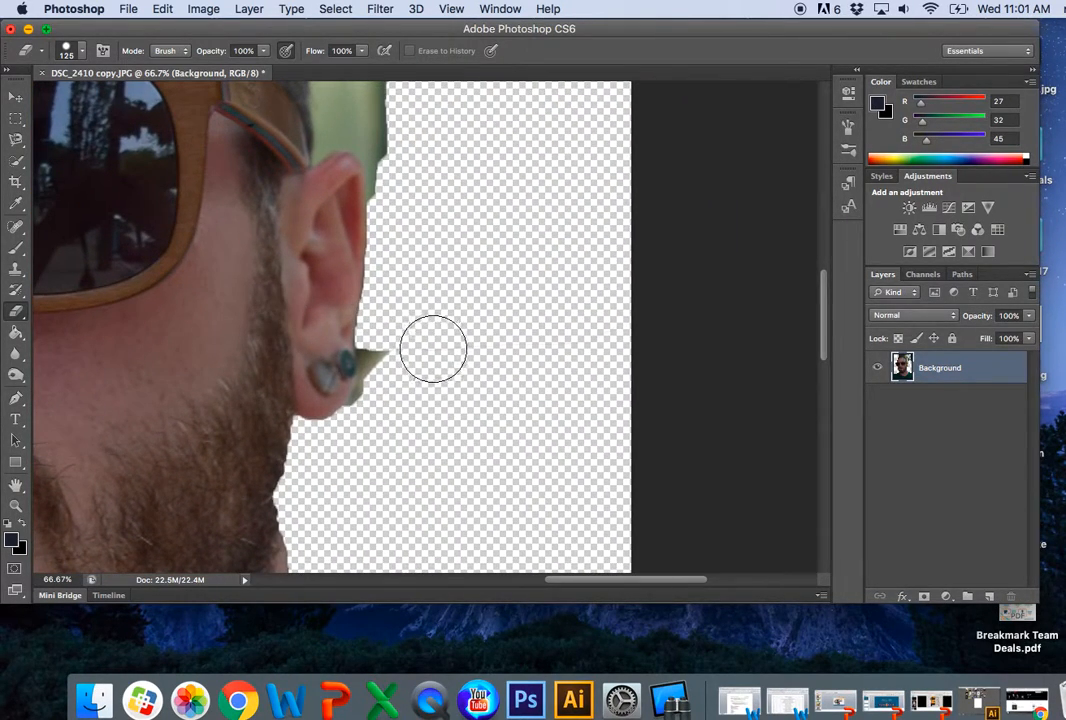
pyautogui.press(']')
pyautogui.press(']')
pyautogui.press(']')
pyautogui.press(']')
pyautogui.moveTo(392, 338); pyautogui.dragTo(383, 409)
# - Erase the background along the ear, the glasses' temple and the adjoining hair with a 20 px Eraser
pyautogui.press('[')
pyautogui.press('[')
pyautogui.press('[')
pyautogui.press('[')
pyautogui.moveTo(455, 320); pyautogui.dragTo(485, 441)
pyautogui.moveTo(434, 403)
pyautogui.mouseDown()
pyautogui.moveTo(420, 340)
pyautogui.moveTo(405, 326)
pyautogui.moveTo(369, 331)
pyautogui.mouseUp()
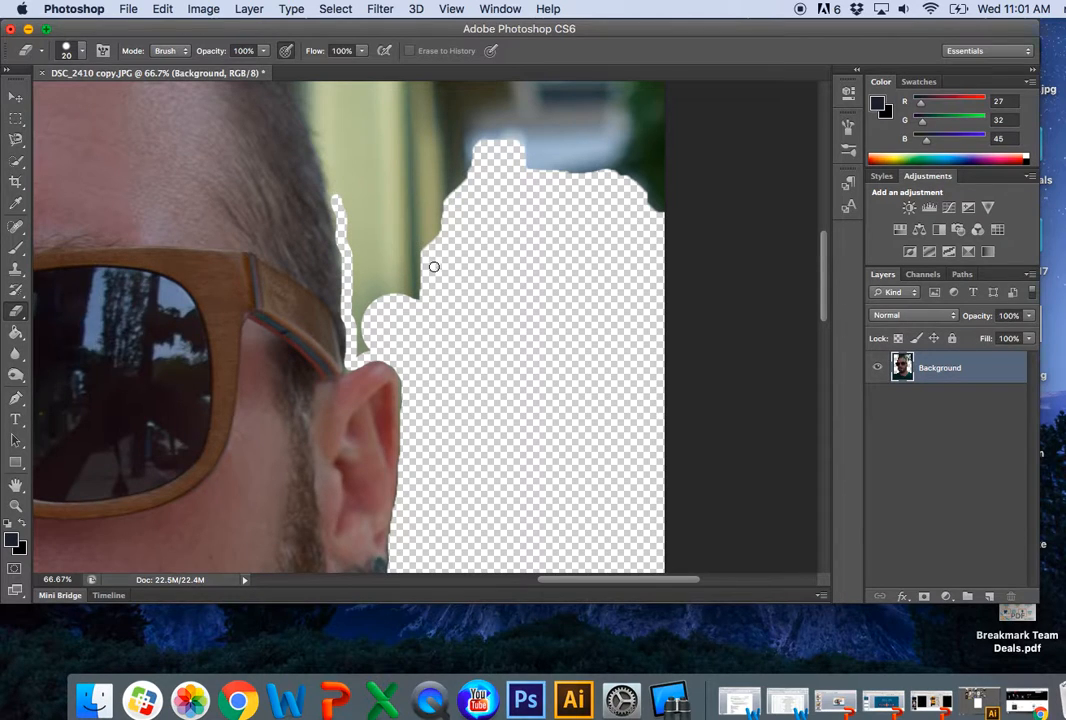
# - Erase a band of background along the hair, from above the ear over the top of the head, with an 80 px Eraser
pyautogui.moveTo(380, 340)
pyautogui.mouseDown()
pyautogui.moveTo(369, 340)
pyautogui.moveTo(357, 264)
pyautogui.moveTo(365, 206)
pyautogui.moveTo(538, 416)
pyautogui.moveTo(623, 498)
pyautogui.mouseUp()
pyautogui.moveTo(556, 469)
pyautogui.mouseDown()
pyautogui.moveTo(545, 407)
pyautogui.moveTo(504, 316)
pyautogui.moveTo(343, 195)
pyautogui.mouseUp()
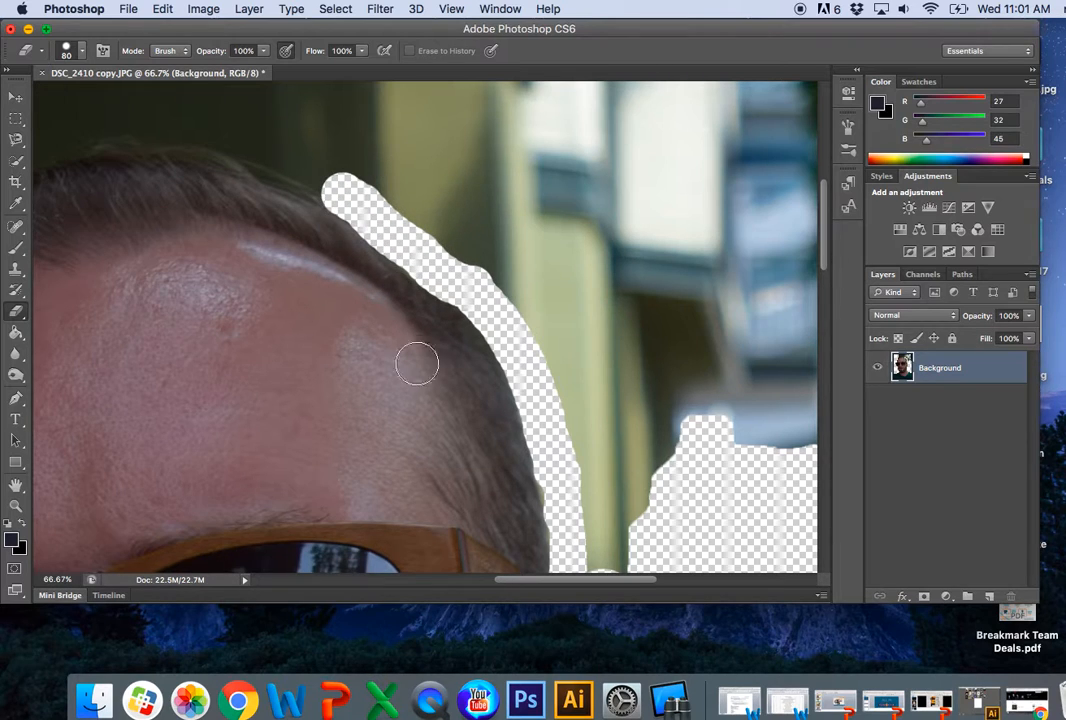
pyautogui.moveTo(359, 380); pyautogui.dragTo(714, 485)
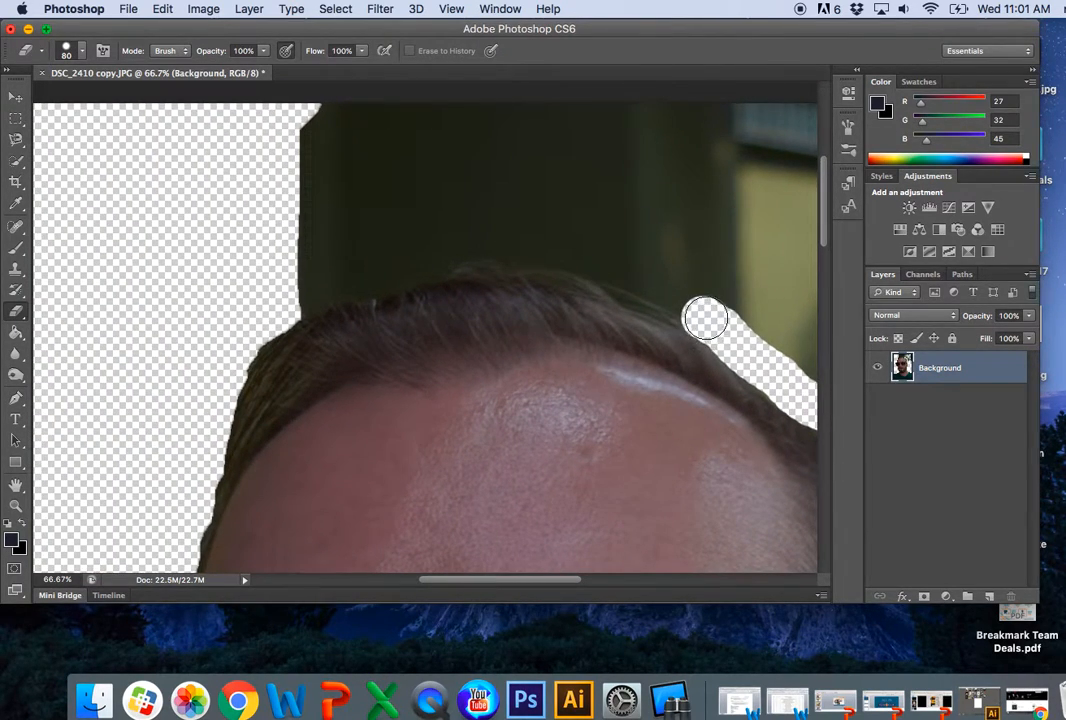
pyautogui.moveTo(705, 318)
pyautogui.mouseDown()
pyautogui.moveTo(630, 293)
pyautogui.moveTo(588, 252)
pyautogui.moveTo(512, 240)
pyautogui.moveTo(466, 240)
pyautogui.moveTo(249, 318)
pyautogui.mouseUp()
# - Erase all remaining background above the head and on the ear side with a 300 px Eraser
pyautogui.scroll(-10, 476, 385)
pyautogui.hscroll(-3, 564, 240)
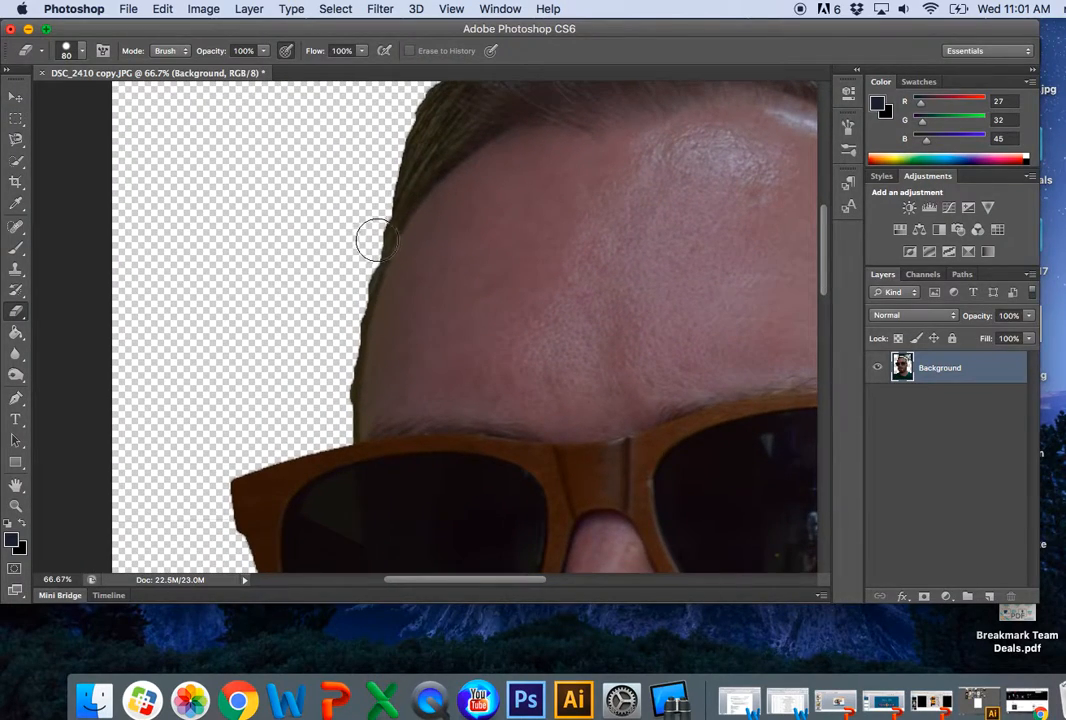
pyautogui.scroll(-10, 528, 333)
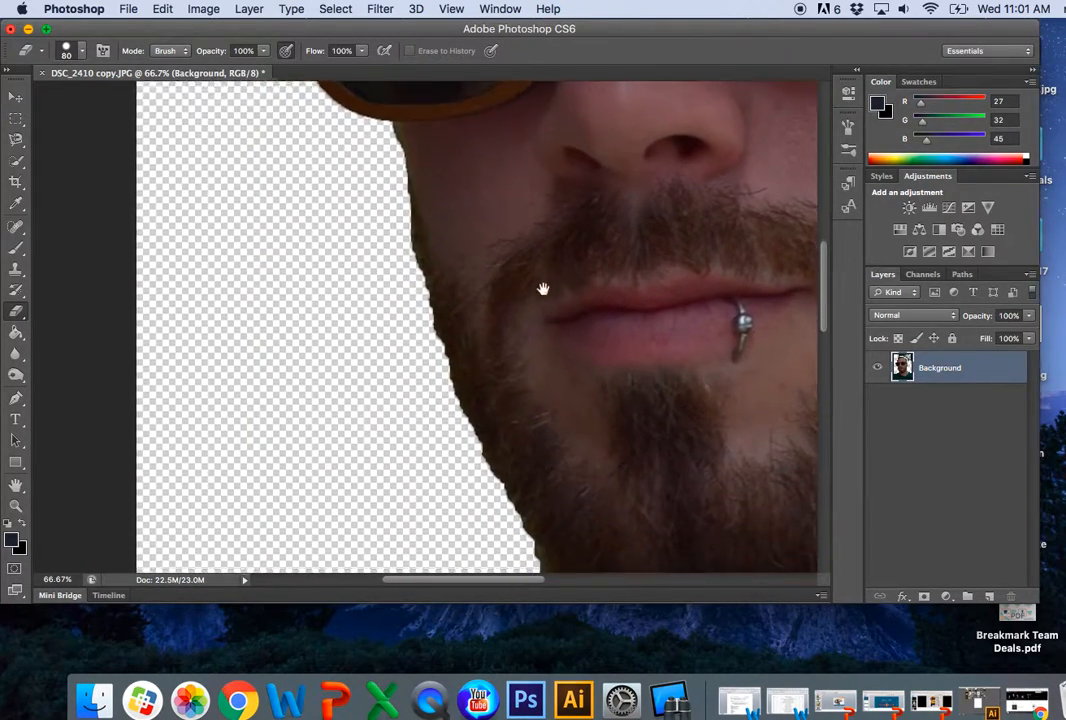
pyautogui.scroll(-10, 543, 289)
pyautogui.hscroll(2, 581, 266)
pyautogui.scroll(12, 581, 266)
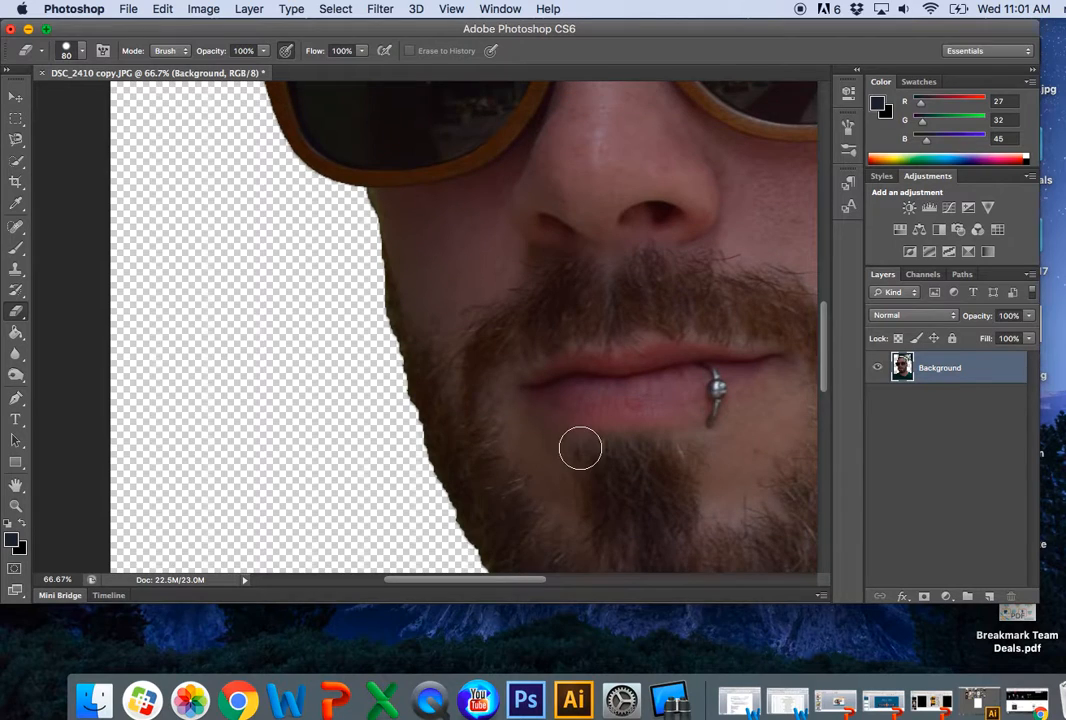
pyautogui.scroll(-4, 580, 448)
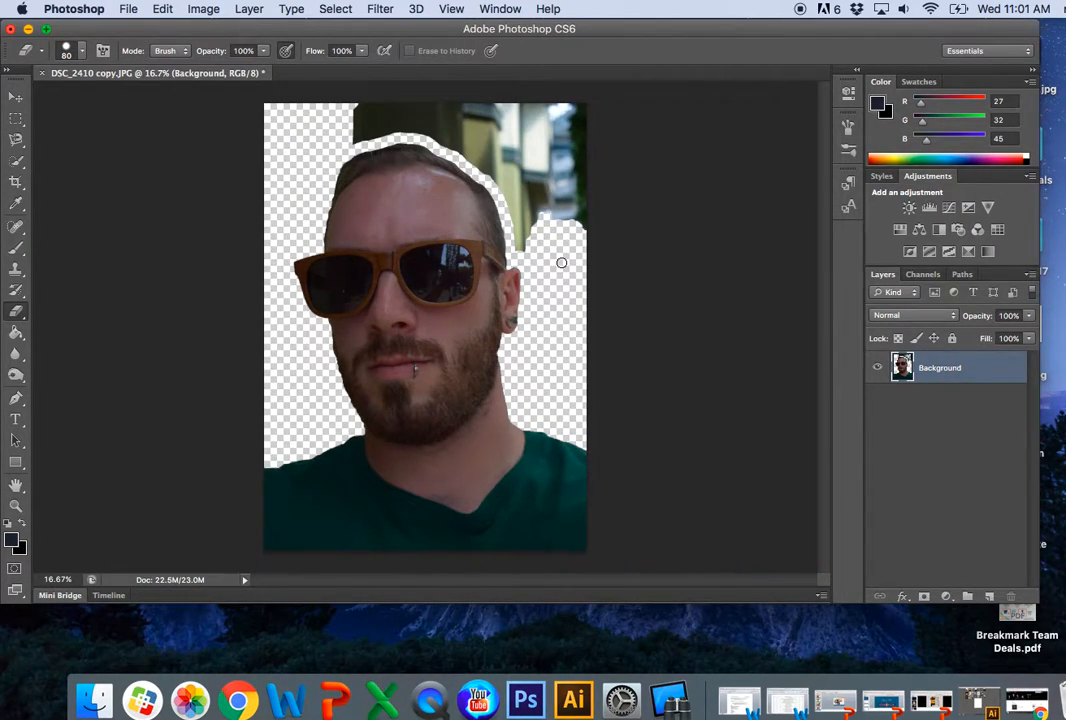
pyautogui.moveTo(533, 243)
pyautogui.mouseDown()
pyautogui.moveTo(506, 172)
pyautogui.moveTo(446, 125)
pyautogui.moveTo(354, 128)
pyautogui.moveTo(366, 103)
pyautogui.moveTo(579, 122)
pyautogui.moveTo(592, 157)
pyautogui.moveTo(579, 245)
pyautogui.moveTo(561, 148)
pyautogui.moveTo(555, 227)
pyautogui.moveTo(539, 177)
pyautogui.moveTo(494, 123)
pyautogui.moveTo(554, 222)
pyautogui.moveTo(545, 263)
pyautogui.moveTo(573, 293)
pyautogui.moveTo(574, 404)
pyautogui.moveTo(551, 402)
pyautogui.moveTo(541, 370)
pyautogui.moveTo(558, 335)
pyautogui.moveTo(537, 234)
pyautogui.mouseUp()
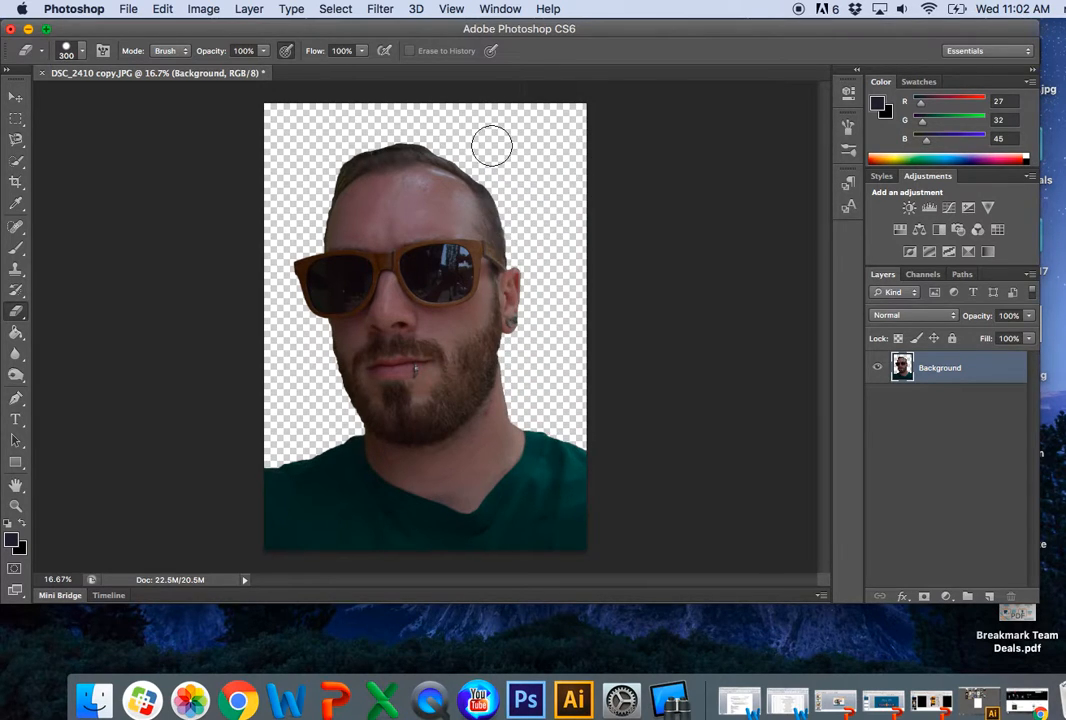
pyautogui.moveTo(490, 126)
pyautogui.mouseDown()
pyautogui.moveTo(385, 109)
pyautogui.moveTo(297, 148)
pyautogui.moveTo(300, 132)
pyautogui.moveTo(297, 207)
pyautogui.moveTo(269, 245)
pyautogui.moveTo(266, 285)
pyautogui.moveTo(307, 368)
pyautogui.moveTo(302, 418)
pyautogui.moveTo(222, 240)
pyautogui.mouseUp()
# - Change the Eraser to a soft round 125 px brush with 0% hardness and 24% flow
pyautogui.press('super+plus')
pyautogui.press('super+plus')
pyautogui.press('super+plus')
pyautogui.press('super+plus')
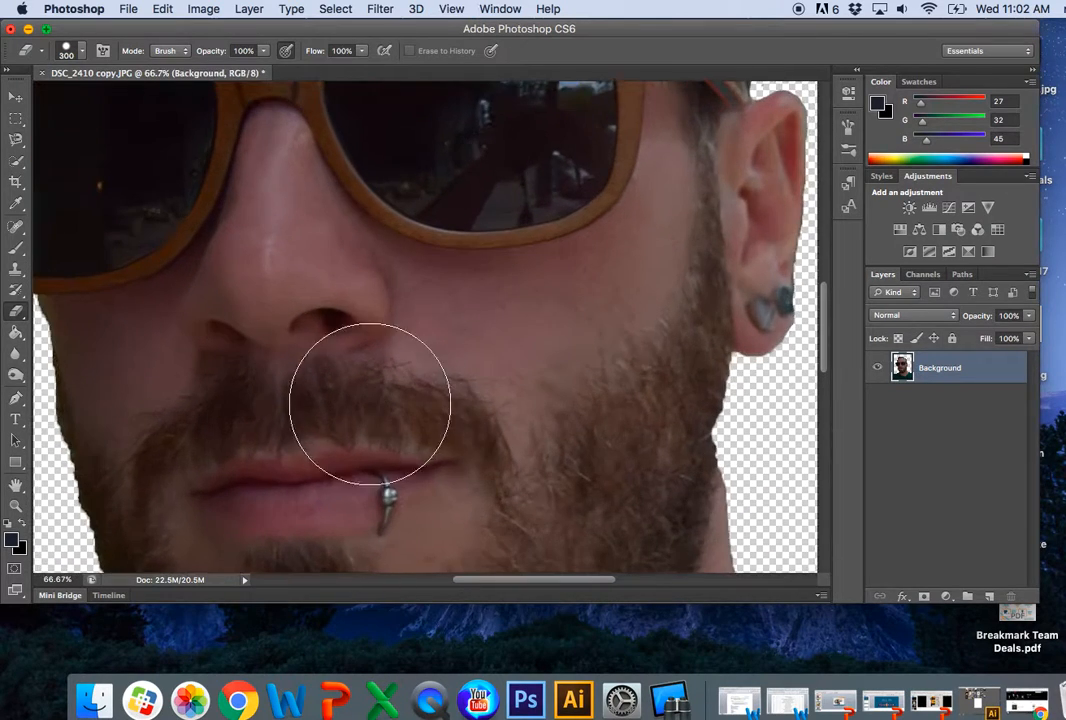
pyautogui.moveTo(407, 377); pyautogui.dragTo(581, 240)
pyautogui.scroll(-5, 581, 240)
pyautogui.hscroll(-5, 581, 240)
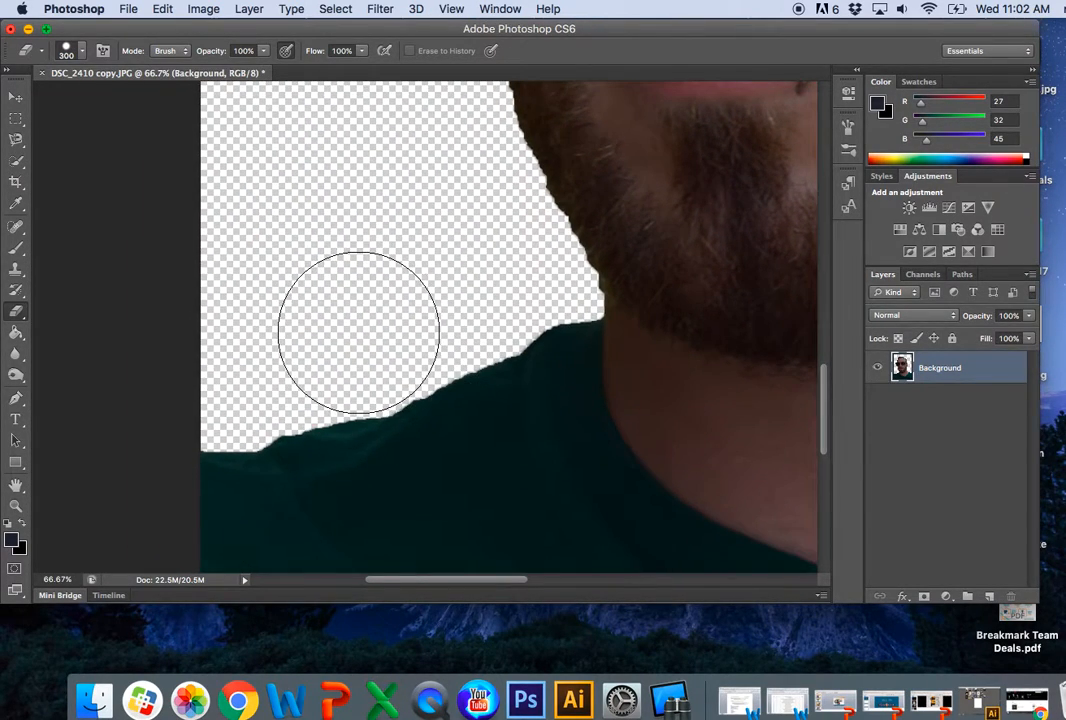
pyautogui.click(84, 54)
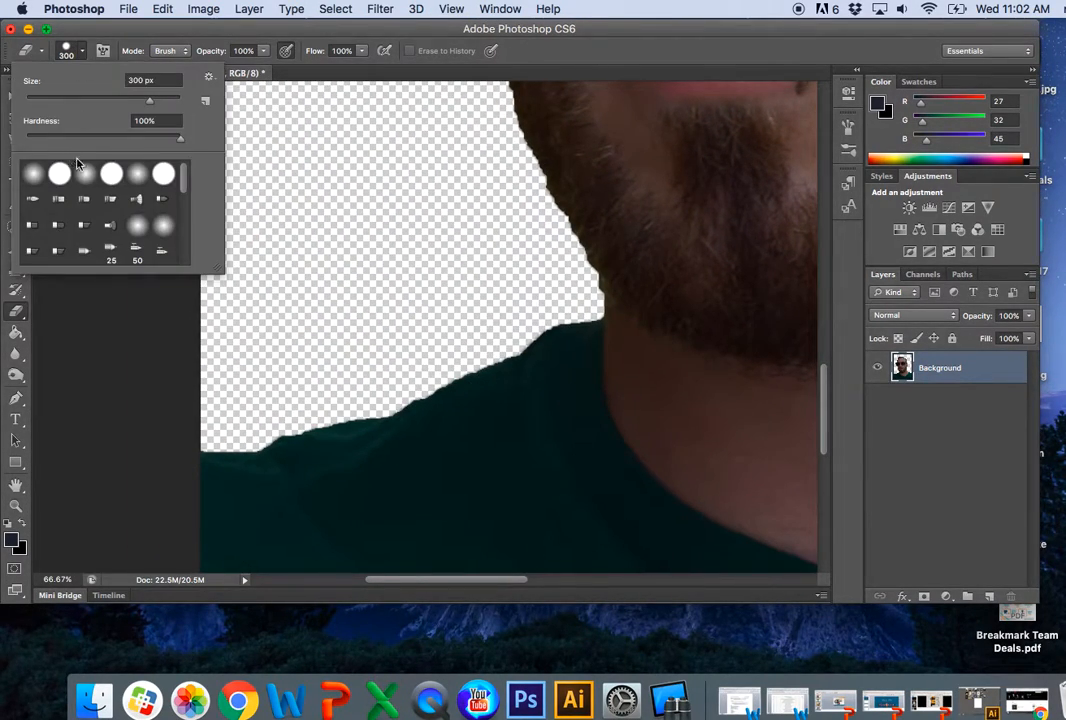
pyautogui.click(361, 54)
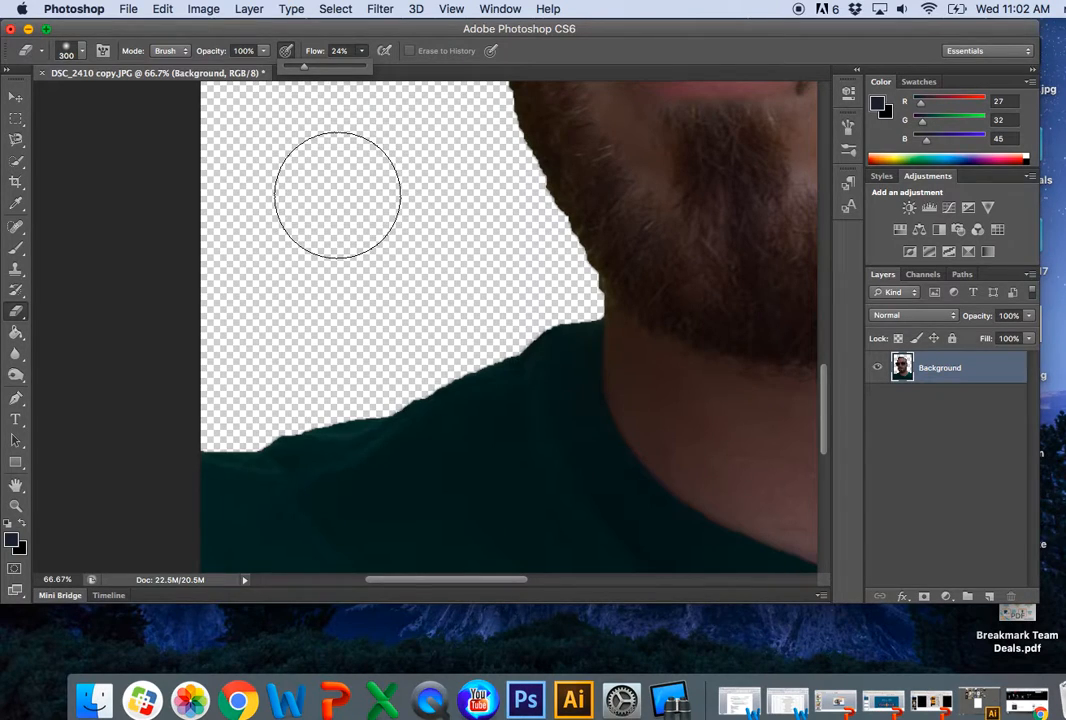
pyautogui.press('[')
pyautogui.press('[')
pyautogui.press('[')
pyautogui.press('[')
pyautogui.press('[')
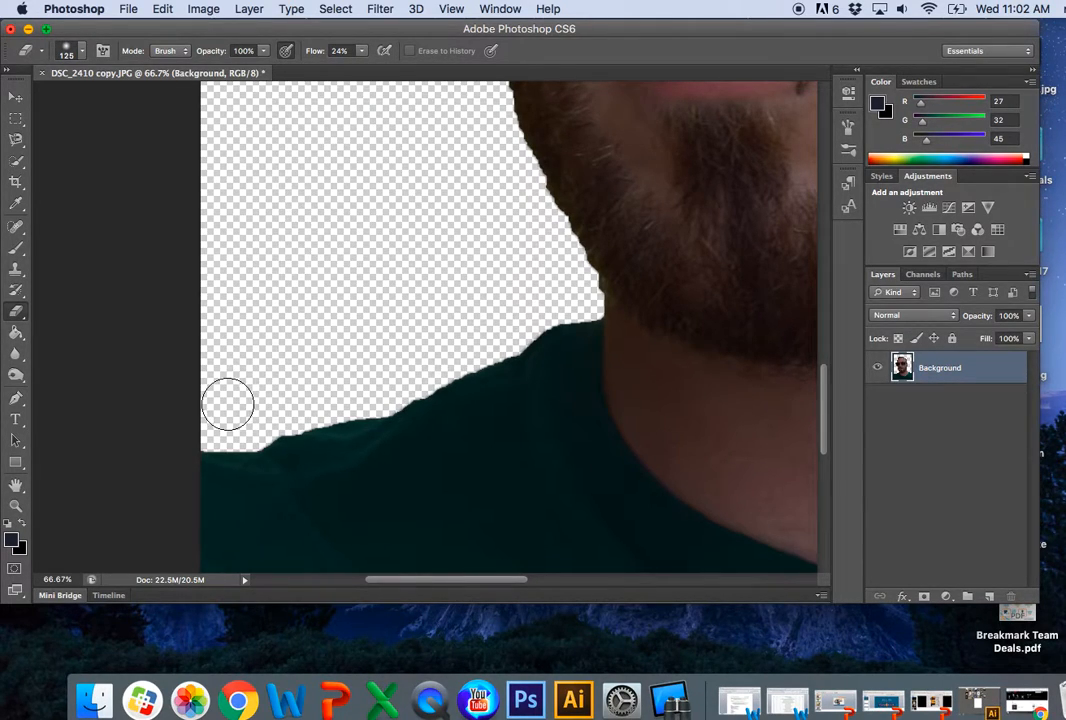
# - Soften the cutout edge along the shoulder opposite the ear and up the beard and cheek to the sunglasses
pyautogui.moveTo(208, 424)
pyautogui.mouseDown()
pyautogui.moveTo(333, 386)
pyautogui.moveTo(375, 387)
pyautogui.moveTo(507, 314)
pyautogui.moveTo(553, 304)
pyautogui.moveTo(564, 286)
pyautogui.mouseUp()
pyautogui.moveTo(485, 286); pyautogui.dragTo(511, 462)
pyautogui.moveTo(597, 461)
pyautogui.mouseDown()
pyautogui.moveTo(525, 317)
pyautogui.moveTo(489, 270)
pyautogui.moveTo(504, 421)
pyautogui.mouseUp()
pyautogui.moveTo(534, 468)
pyautogui.mouseDown()
pyautogui.moveTo(482, 229)
pyautogui.moveTo(512, 392)
pyautogui.moveTo(602, 518)
pyautogui.moveTo(609, 502)
pyautogui.moveTo(551, 445)
pyautogui.moveTo(502, 271)
pyautogui.mouseUp()
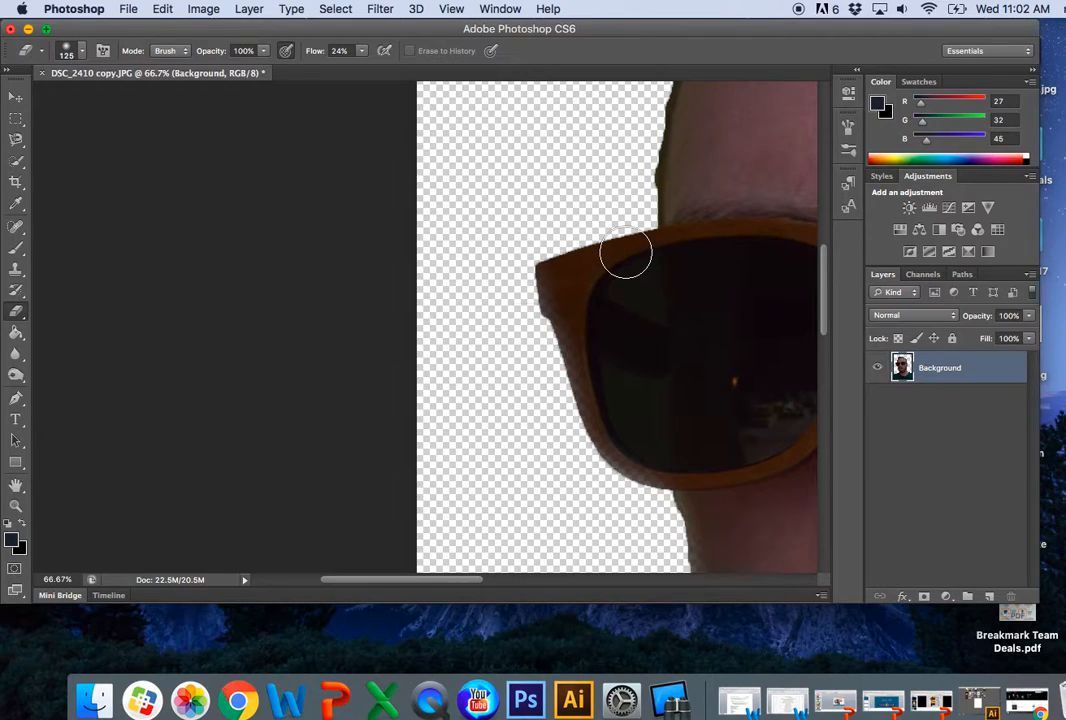
# - Soften the cutout edge from the sunglasses up the forehead and across the top of the hair
pyautogui.moveTo(649, 224)
pyautogui.mouseDown()
pyautogui.moveTo(466, 352)
pyautogui.moveTo(381, 384)
pyautogui.mouseUp()
pyautogui.moveTo(248, 425)
pyautogui.mouseDown()
pyautogui.moveTo(348, 399)
pyautogui.moveTo(353, 302)
pyautogui.moveTo(384, 157)
pyautogui.moveTo(427, 327)
pyautogui.moveTo(316, 413)
pyautogui.mouseUp()
pyautogui.moveTo(179, 421)
pyautogui.mouseDown()
pyautogui.moveTo(202, 321)
pyautogui.moveTo(260, 256)
pyautogui.moveTo(311, 232)
pyautogui.moveTo(439, 200)
pyautogui.moveTo(511, 200)
pyautogui.moveTo(673, 257)
pyautogui.mouseUp()
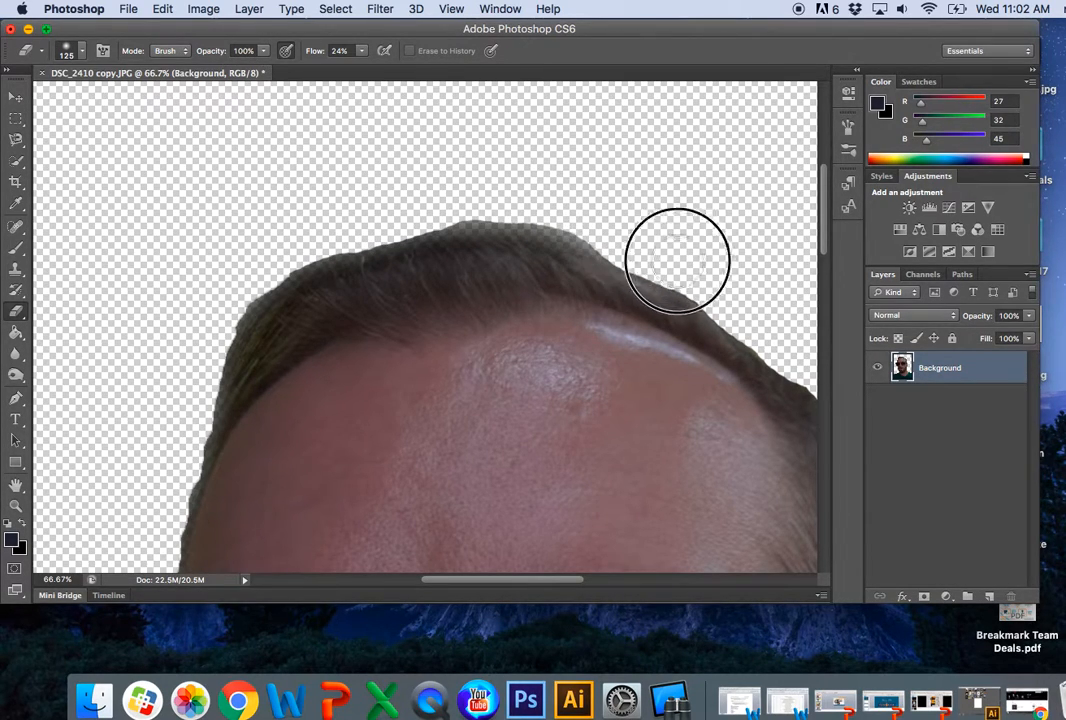
# - Soften the rest of the cutout edge on the ear side, from the hair down past the ear and neck to the shoulder
pyautogui.moveTo(733, 321)
pyautogui.mouseDown()
pyautogui.moveTo(506, 265)
pyautogui.moveTo(404, 207)
pyautogui.mouseUp()
pyautogui.moveTo(391, 159)
pyautogui.mouseDown()
pyautogui.moveTo(452, 231)
pyautogui.moveTo(524, 286)
pyautogui.moveTo(619, 431)
pyautogui.moveTo(605, 164)
pyautogui.mouseUp()
pyautogui.moveTo(562, 215); pyautogui.dragTo(578, 357)
pyautogui.moveTo(650, 452)
pyautogui.mouseDown()
pyautogui.moveTo(576, 190)
pyautogui.moveTo(581, 282)
pyautogui.moveTo(561, 414)
pyautogui.moveTo(510, 449)
pyautogui.mouseUp()
pyautogui.moveTo(553, 408)
pyautogui.mouseDown()
pyautogui.moveTo(546, 172)
pyautogui.moveTo(504, 239)
pyautogui.moveTo(535, 428)
pyautogui.moveTo(550, 456)
pyautogui.moveTo(638, 476)
pyautogui.mouseUp()
pyautogui.moveTo(702, 476)
pyautogui.mouseDown()
pyautogui.moveTo(307, 241)
pyautogui.moveTo(305, 280)
pyautogui.moveTo(425, 325)
pyautogui.mouseUp()
pyautogui.press('super+minus')
pyautogui.press('super+minus')
pyautogui.press('super+minus')
pyautogui.press('super+minus')
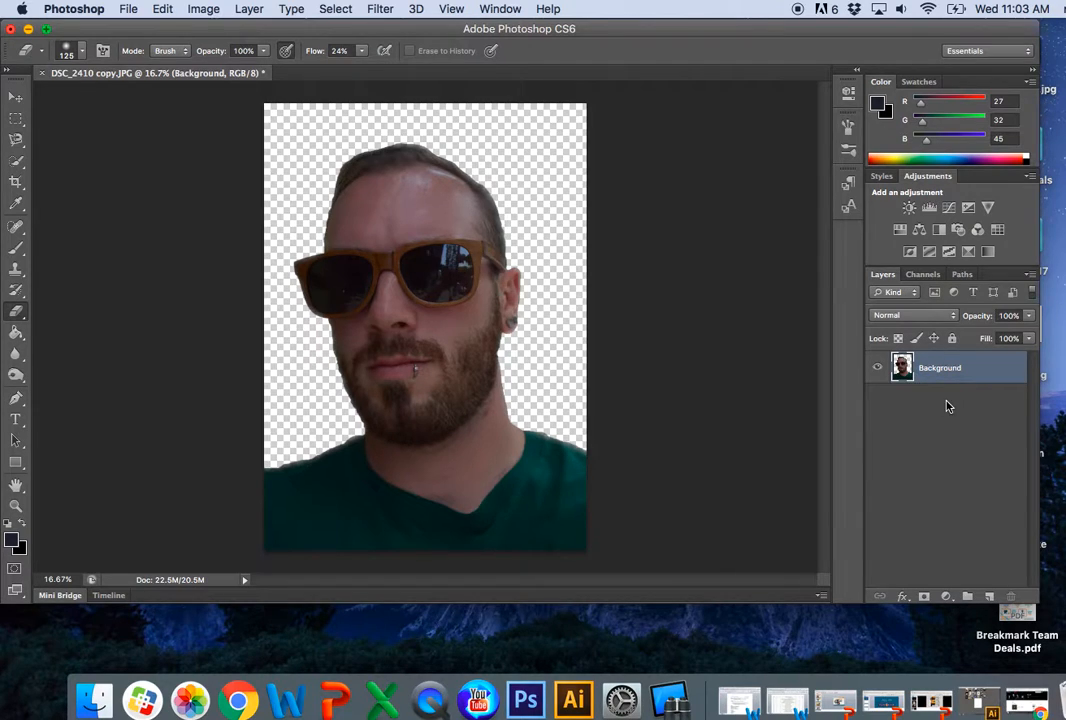
# - Duplicate the Background layer in the same document under the name Transparency
pyautogui.rightClick(940, 370)
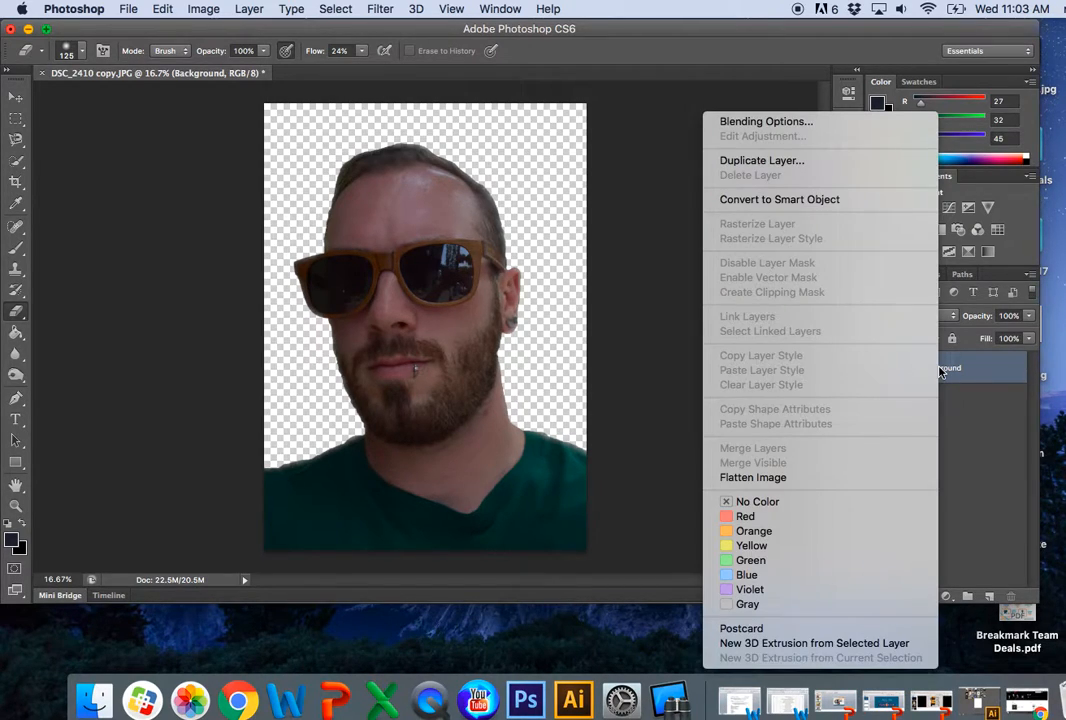
pyautogui.click(787, 164)
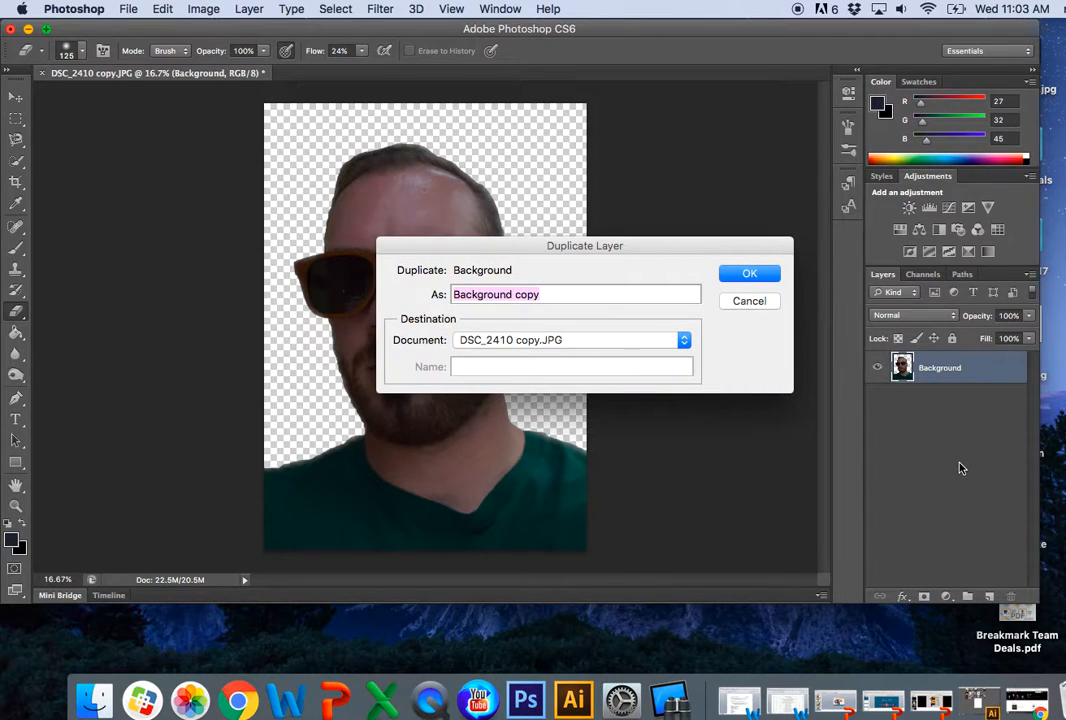
pyautogui.write('Transparency')
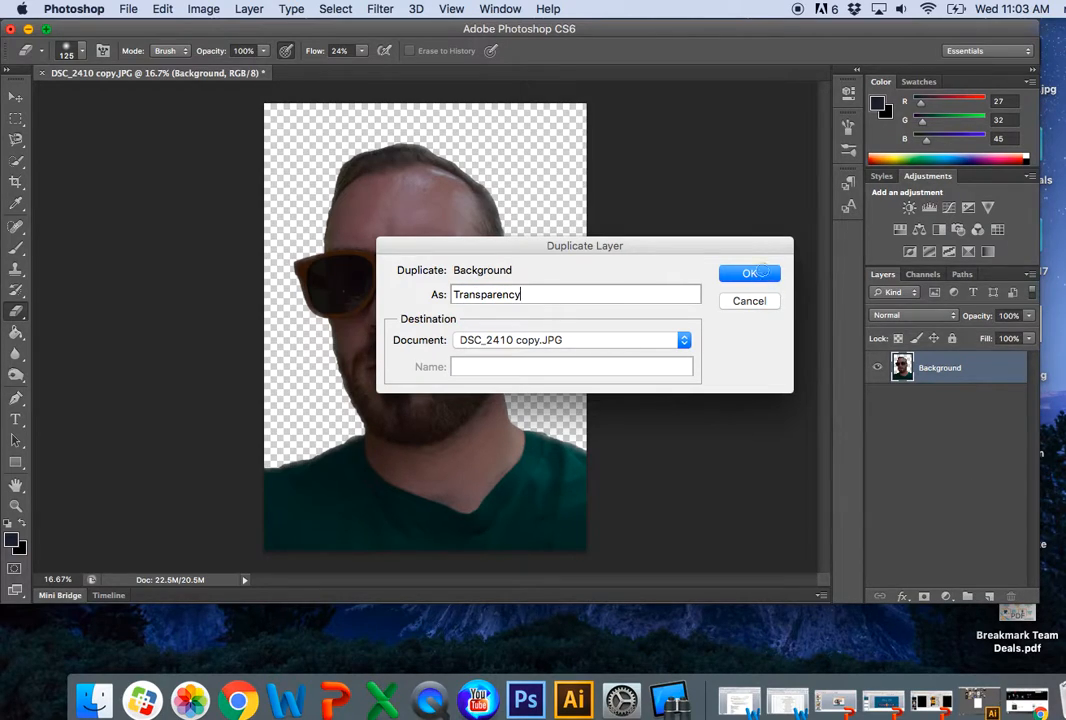
pyautogui.click(758, 276)
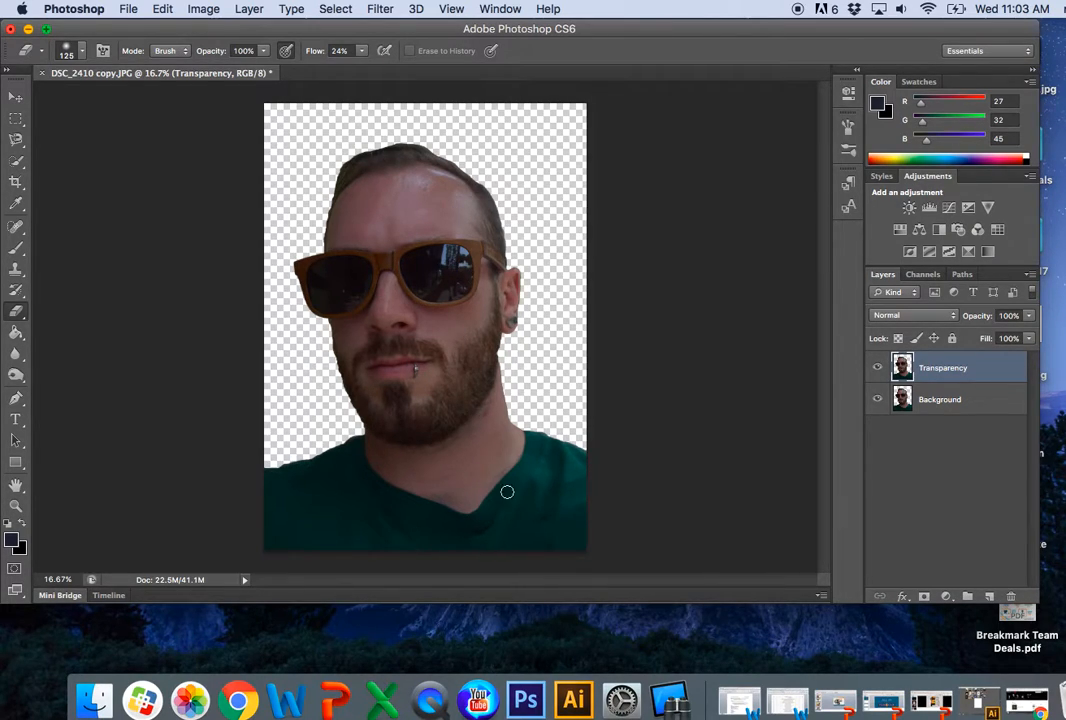
# - Set the Eraser to the hard round 125 px brush with 100% hardness and 100% flow
pyautogui.click(72, 50)
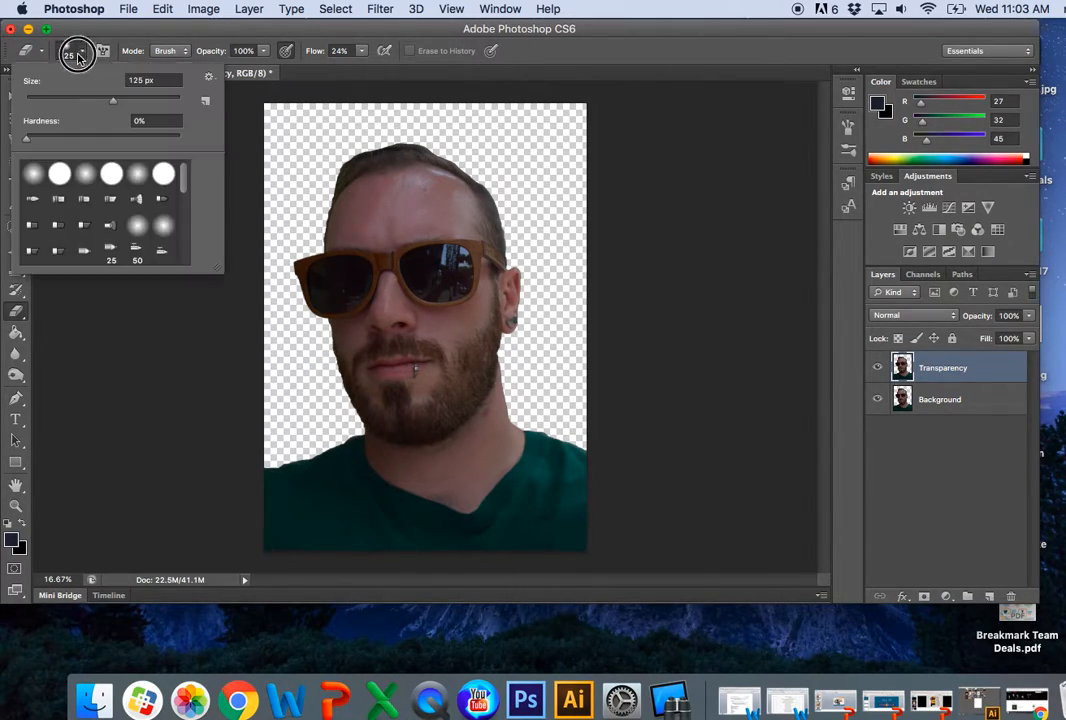
pyautogui.click(60, 175)
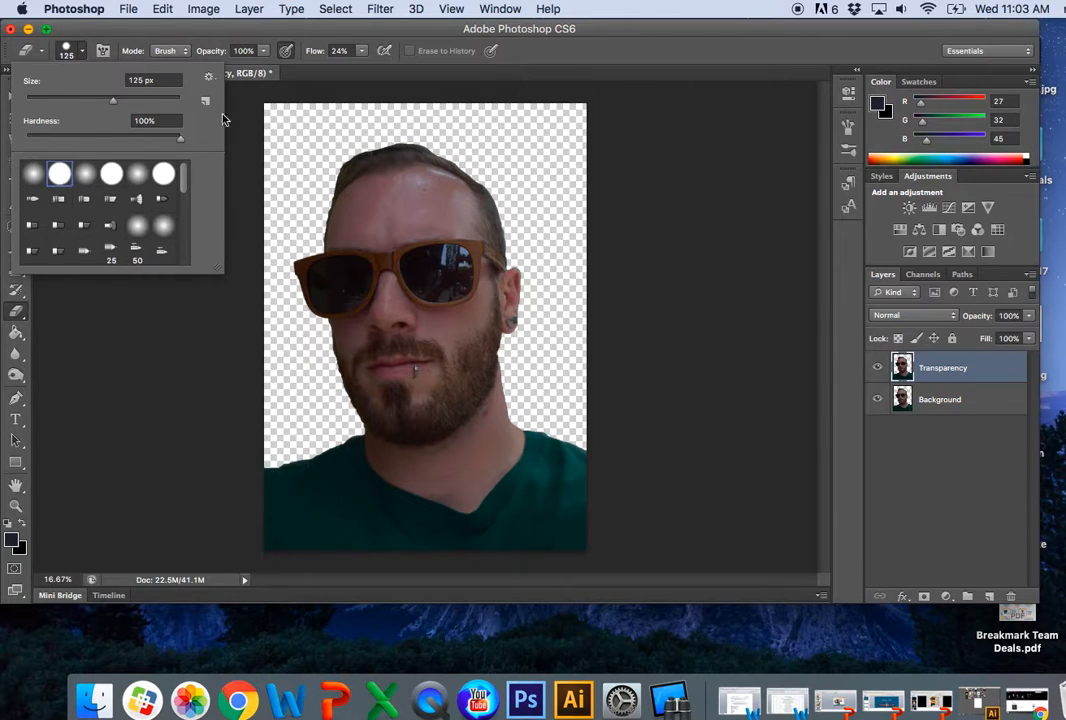
pyautogui.click(362, 52)
pyautogui.click(362, 52)
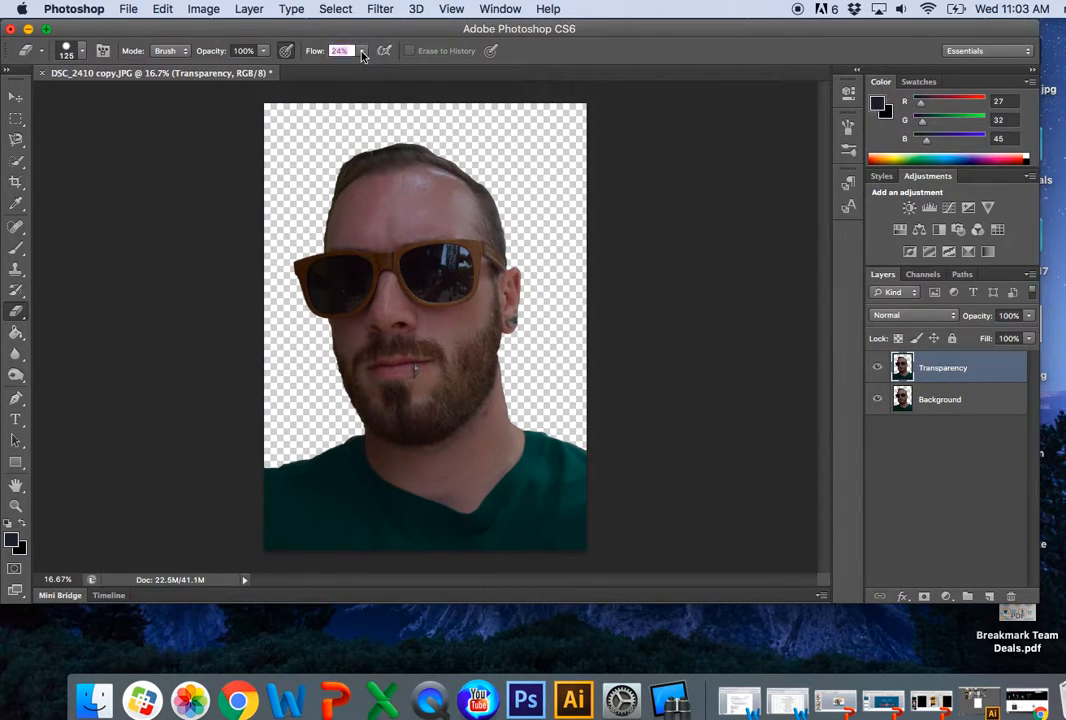
pyautogui.click(264, 52)
pyautogui.moveTo(362, 51); pyautogui.dragTo(525, 90)
# - Hide the Background layer and erase a side-profile outline on the Transparency layer, from the hair through nose, lips and chin to the shirt's lower edge
pyautogui.click(879, 404)
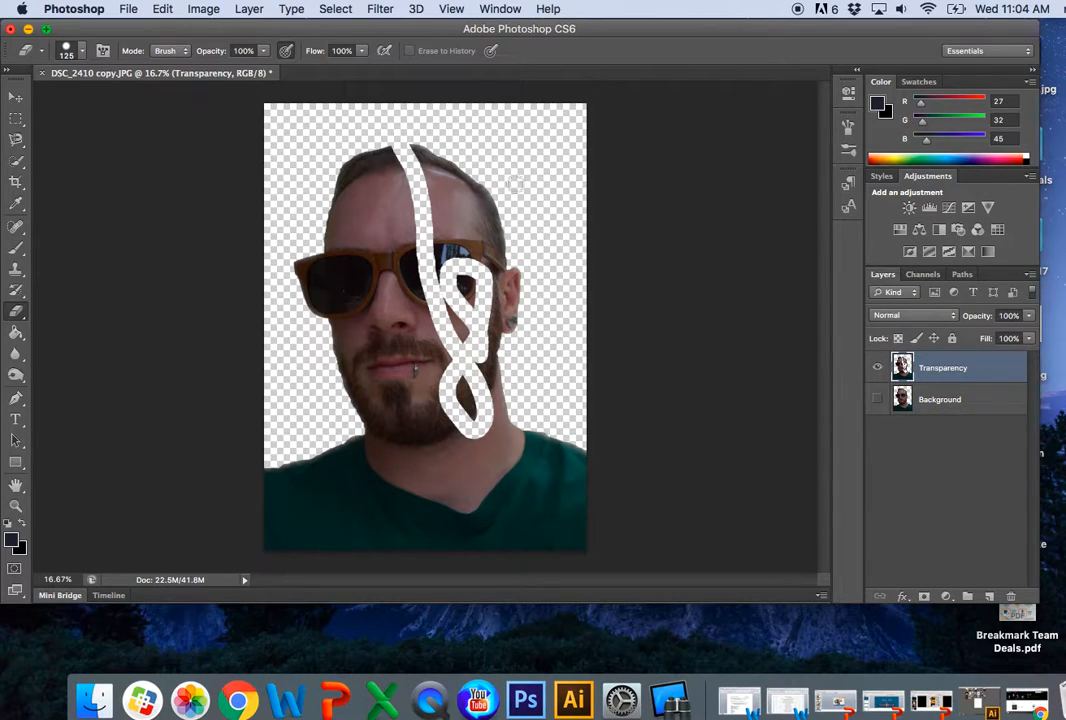
pyautogui.moveTo(380, 138)
pyautogui.mouseDown()
pyautogui.moveTo(409, 171)
pyautogui.moveTo(404, 274)
pyautogui.moveTo(502, 332)
pyautogui.mouseUp()
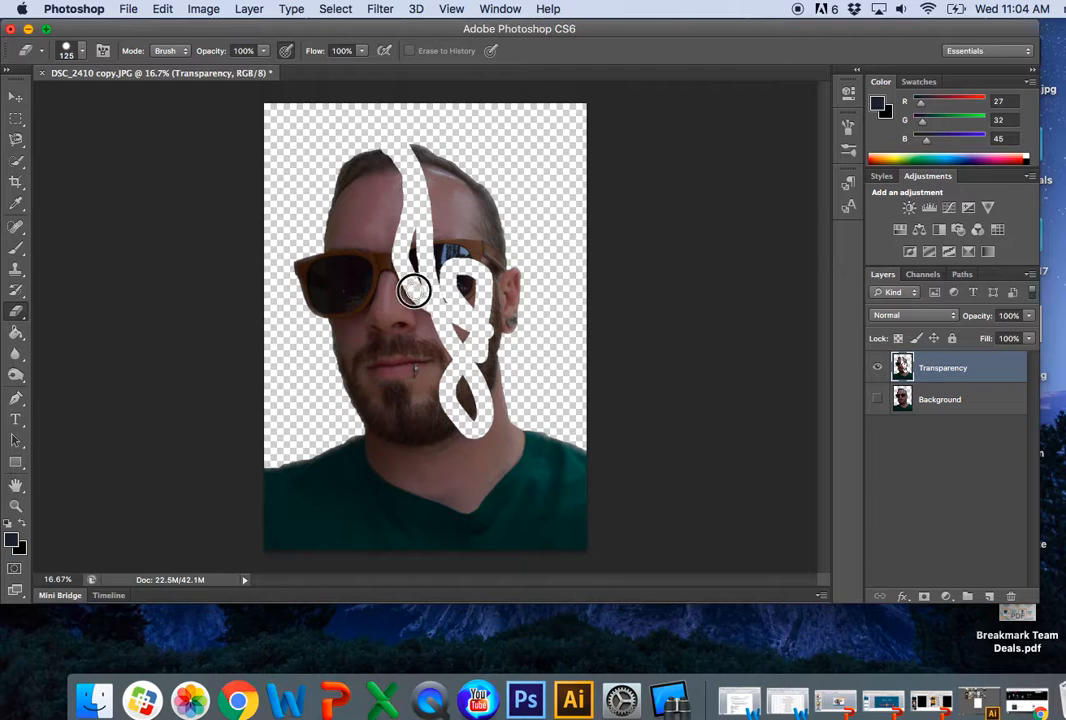
pyautogui.moveTo(414, 333)
pyautogui.mouseDown()
pyautogui.moveTo(397, 336)
pyautogui.moveTo(431, 355)
pyautogui.moveTo(419, 388)
pyautogui.moveTo(455, 432)
pyautogui.moveTo(445, 476)
pyautogui.moveTo(476, 528)
pyautogui.moveTo(550, 554)
pyautogui.mouseUp()
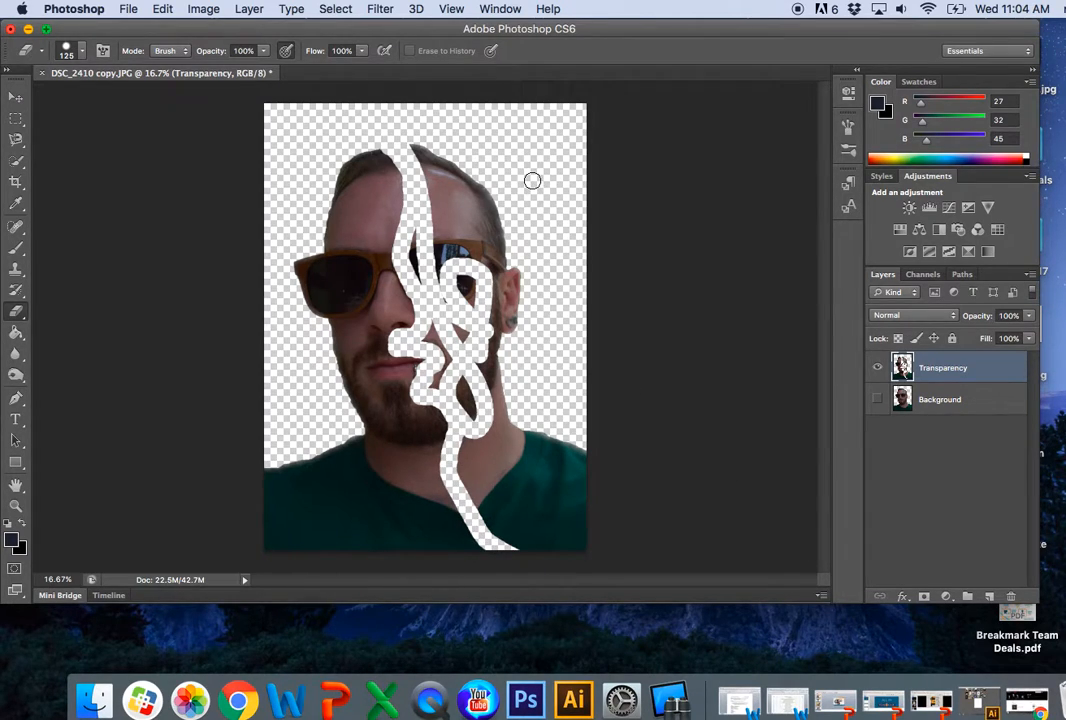
# - Erase the whole ear-side half of the portrait beyond the profile outline with a 500 px Eraser
pyautogui.press(']')
pyautogui.press(']')
pyautogui.press(']')
pyautogui.press(']')
pyautogui.press(']')
pyautogui.press(']')
pyautogui.press(']')
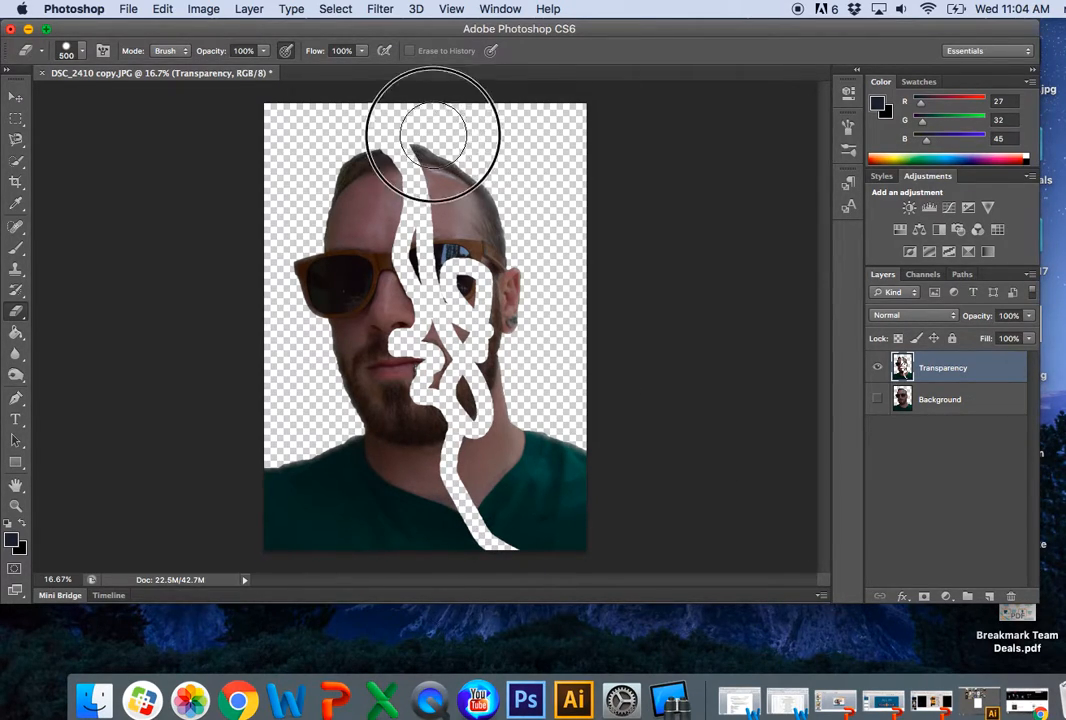
pyautogui.moveTo(449, 220)
pyautogui.mouseDown()
pyautogui.moveTo(434, 257)
pyautogui.moveTo(487, 286)
pyautogui.moveTo(481, 160)
pyautogui.moveTo(500, 273)
pyautogui.moveTo(479, 326)
pyautogui.moveTo(452, 338)
pyautogui.moveTo(471, 355)
pyautogui.moveTo(456, 380)
pyautogui.moveTo(466, 377)
pyautogui.moveTo(498, 421)
pyautogui.moveTo(497, 360)
pyautogui.moveTo(497, 440)
pyautogui.moveTo(485, 448)
pyautogui.moveTo(501, 509)
pyautogui.moveTo(530, 530)
pyautogui.moveTo(577, 521)
pyautogui.moveTo(534, 487)
pyautogui.moveTo(531, 450)
pyautogui.moveTo(559, 469)
pyautogui.mouseUp()
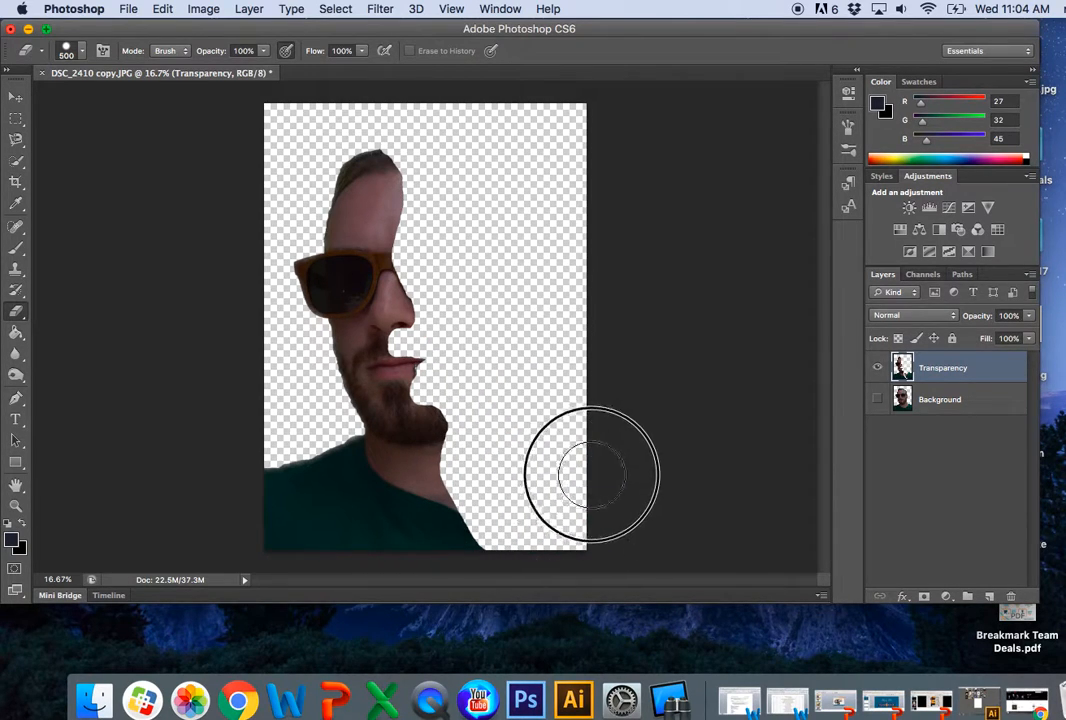
pyautogui.moveTo(540, 364); pyautogui.dragTo(440, 200)
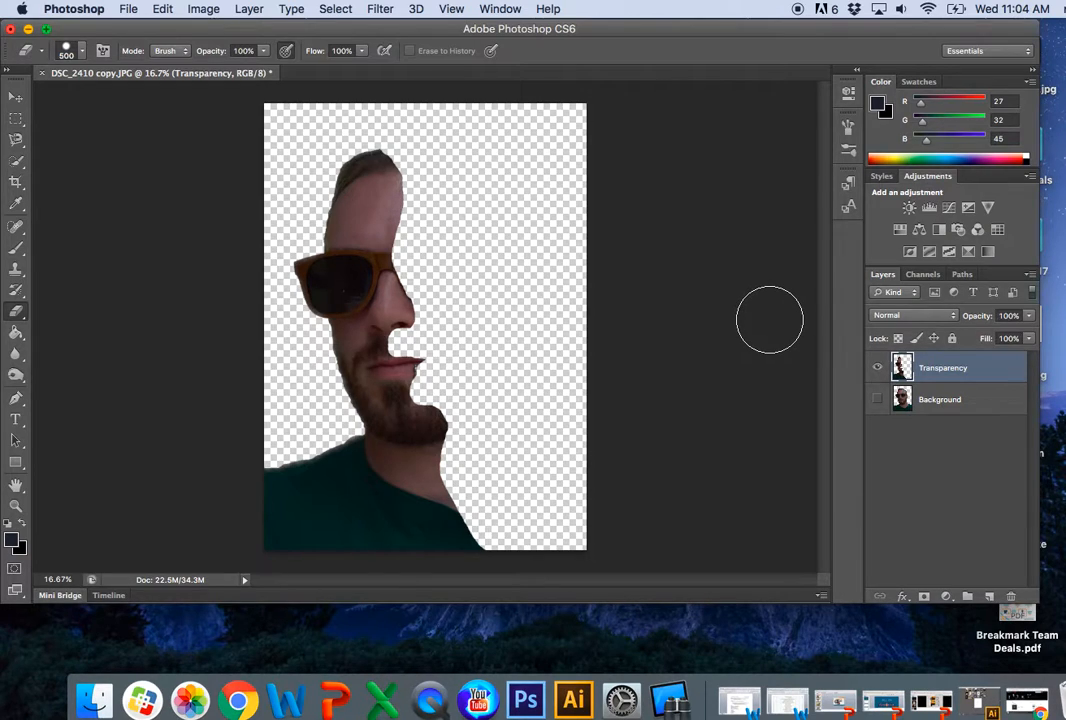
# - Compare the image with and without the Background layer, then select that layer and leave it visible
pyautogui.click(878, 400)
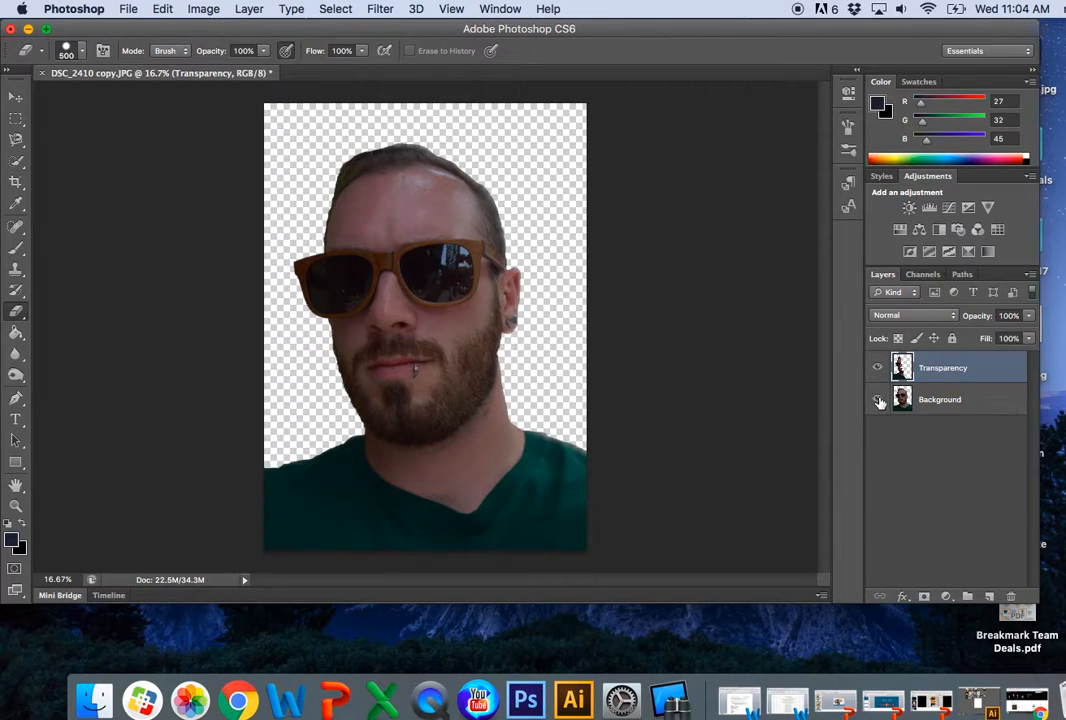
pyautogui.click(879, 400)
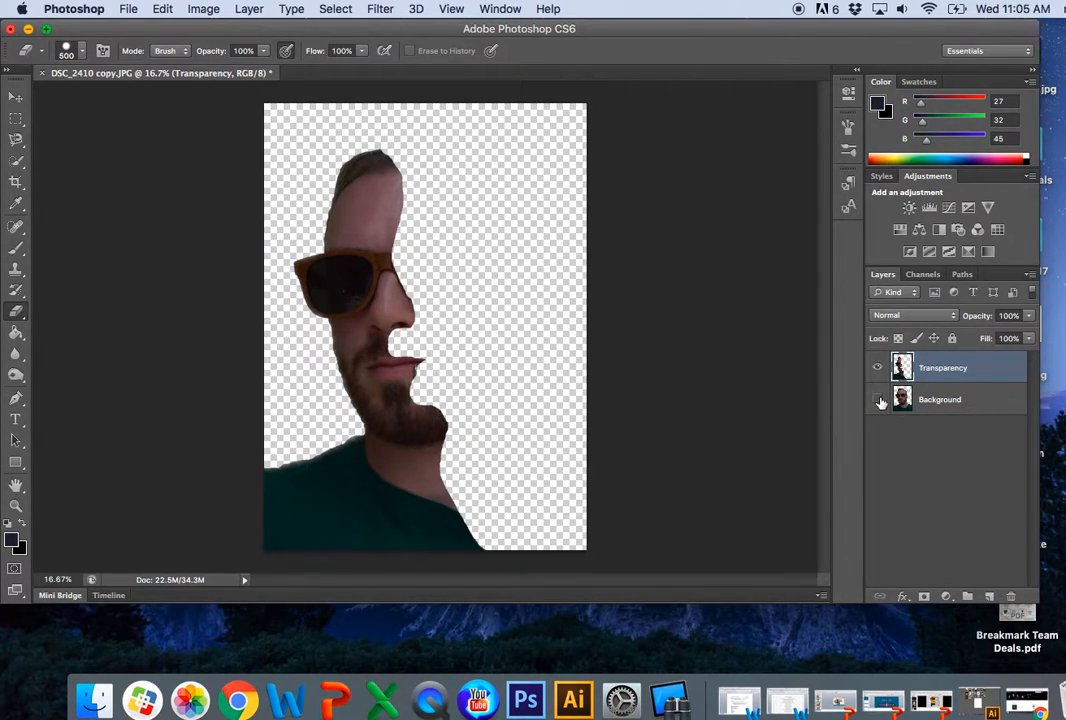
pyautogui.click(940, 401)
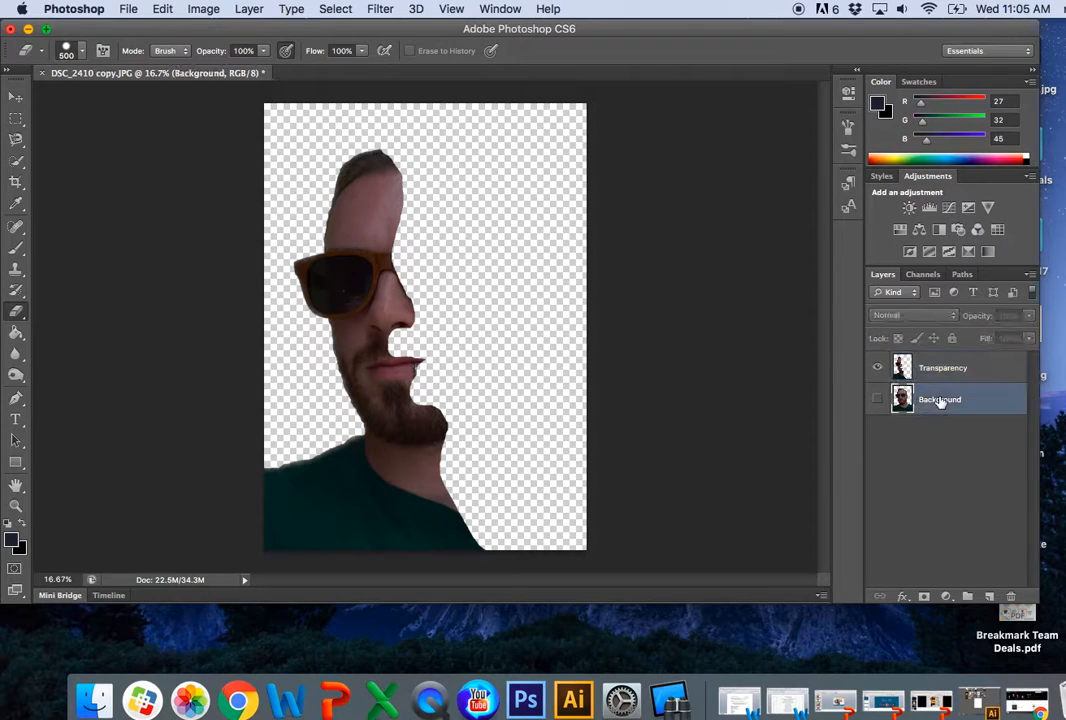
pyautogui.click(878, 400)
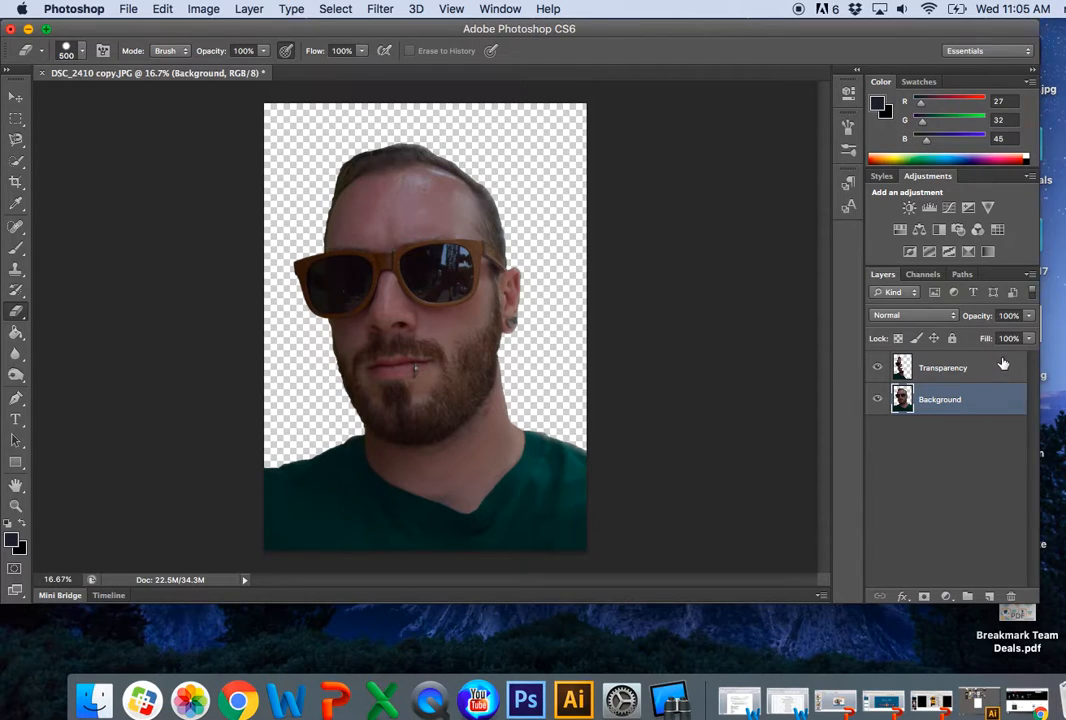
# - Lower the Background layer's opacity to 10% and make the Transparency layer active
pyautogui.click(1029, 320)
pyautogui.moveTo(1029, 333); pyautogui.dragTo(958, 343)
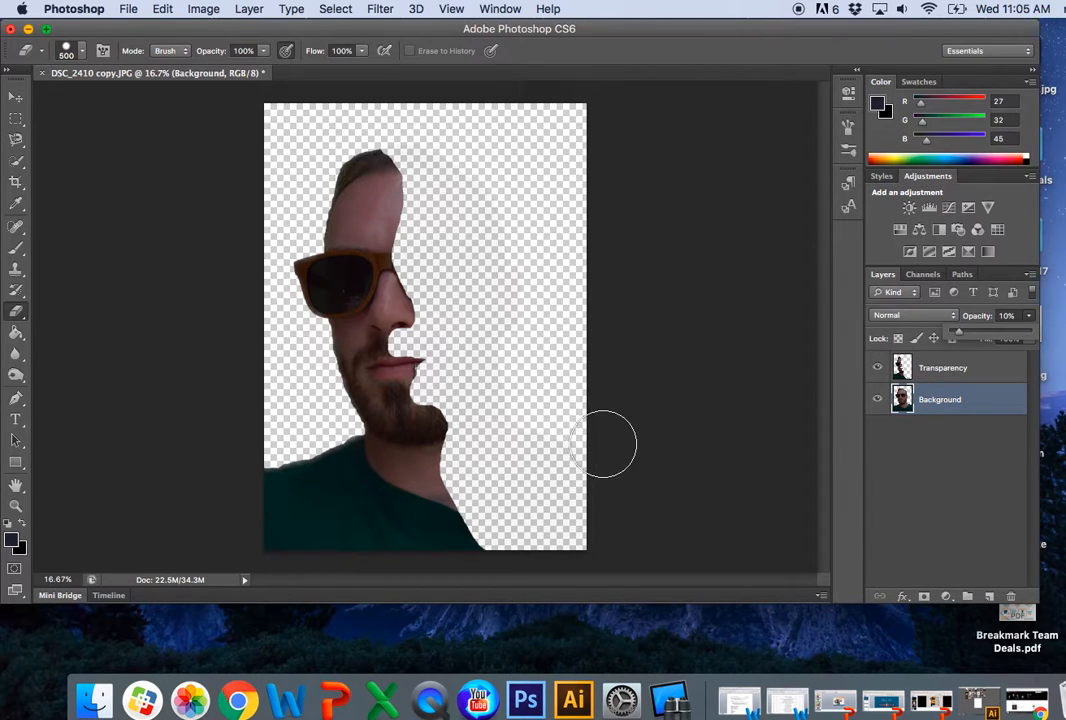
pyautogui.click(942, 368)
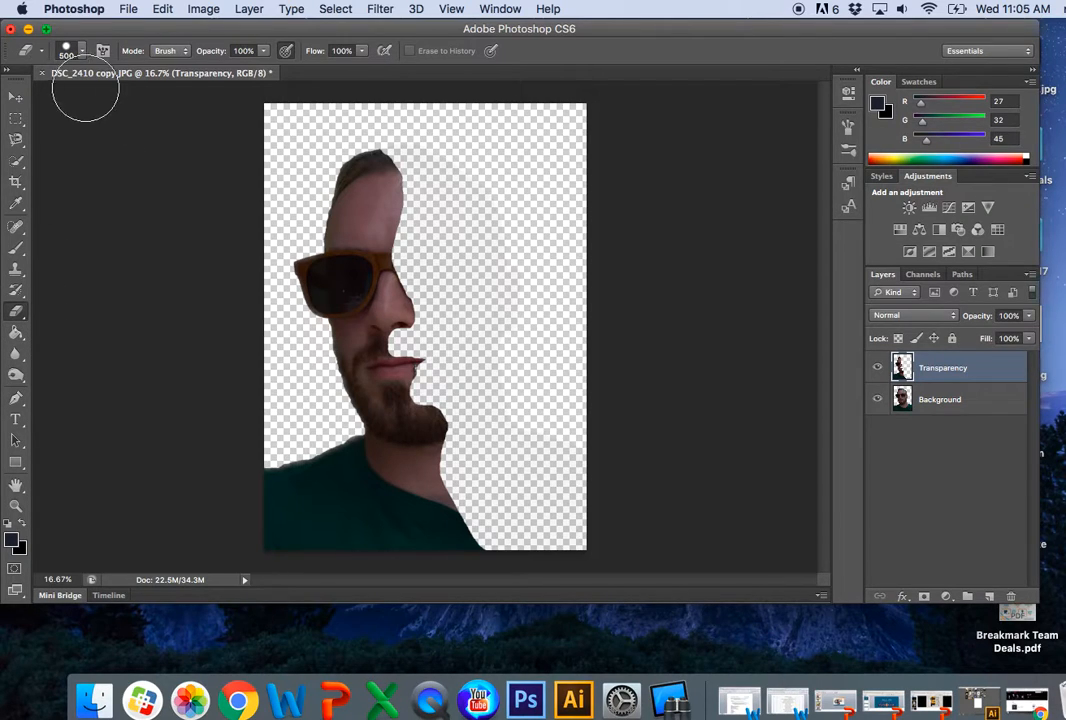
# - Set the Eraser to a soft round 200 px brush with 0% hardness and 15% opacity
pyautogui.click(66, 51)
pyautogui.click(33, 174)
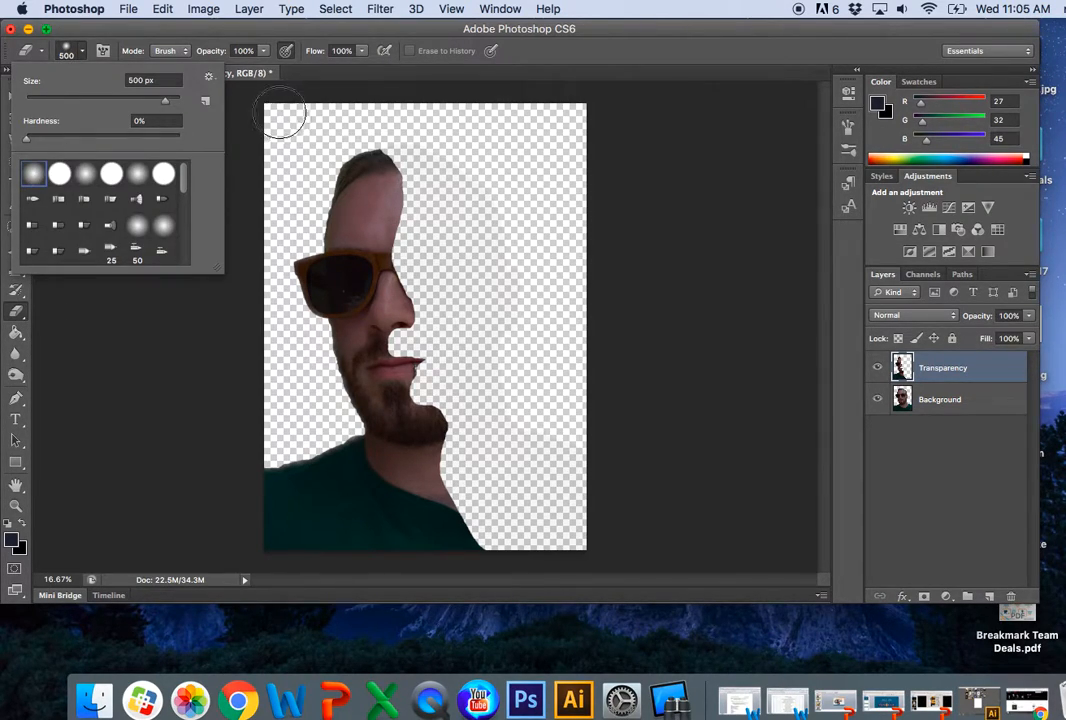
pyautogui.click(265, 52)
pyautogui.click(199, 69)
pyautogui.press('[')
pyautogui.press('[')
pyautogui.press('[')
# - Lightly erase along the cut profile edge on the Transparency layer, from the forehead to the shirt, to soften it
pyautogui.press('super+0')
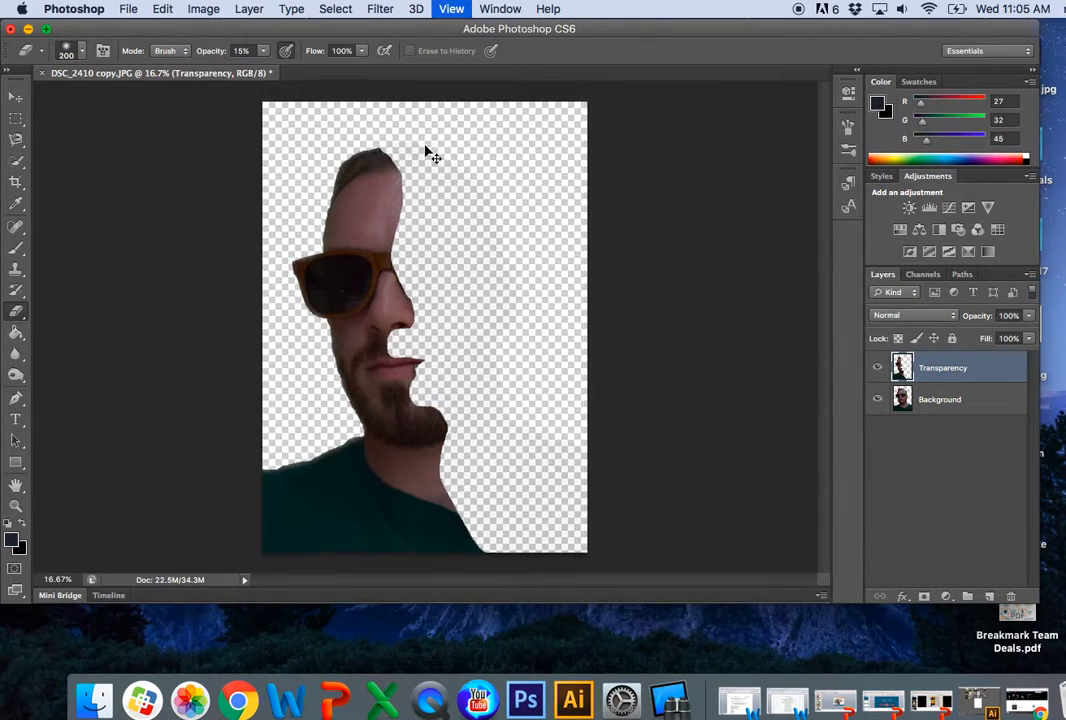
pyautogui.press('super+plus')
pyautogui.press('super+plus')
pyautogui.moveTo(424, 143); pyautogui.dragTo(447, 289)
pyautogui.moveTo(373, 104)
pyautogui.mouseDown()
pyautogui.moveTo(416, 148)
pyautogui.moveTo(428, 209)
pyautogui.moveTo(402, 326)
pyautogui.moveTo(452, 466)
pyautogui.moveTo(504, 286)
pyautogui.moveTo(428, 314)
pyautogui.moveTo(493, 367)
pyautogui.moveTo(492, 239)
pyautogui.moveTo(464, 255)
pyautogui.moveTo(440, 305)
pyautogui.moveTo(484, 333)
pyautogui.moveTo(522, 414)
pyautogui.mouseUp()
pyautogui.moveTo(559, 451); pyautogui.dragTo(535, 315)
pyautogui.moveTo(484, 284)
pyautogui.mouseDown()
pyautogui.moveTo(484, 336)
pyautogui.moveTo(507, 400)
pyautogui.moveTo(559, 469)
pyautogui.mouseUp()
pyautogui.press('super+minus')
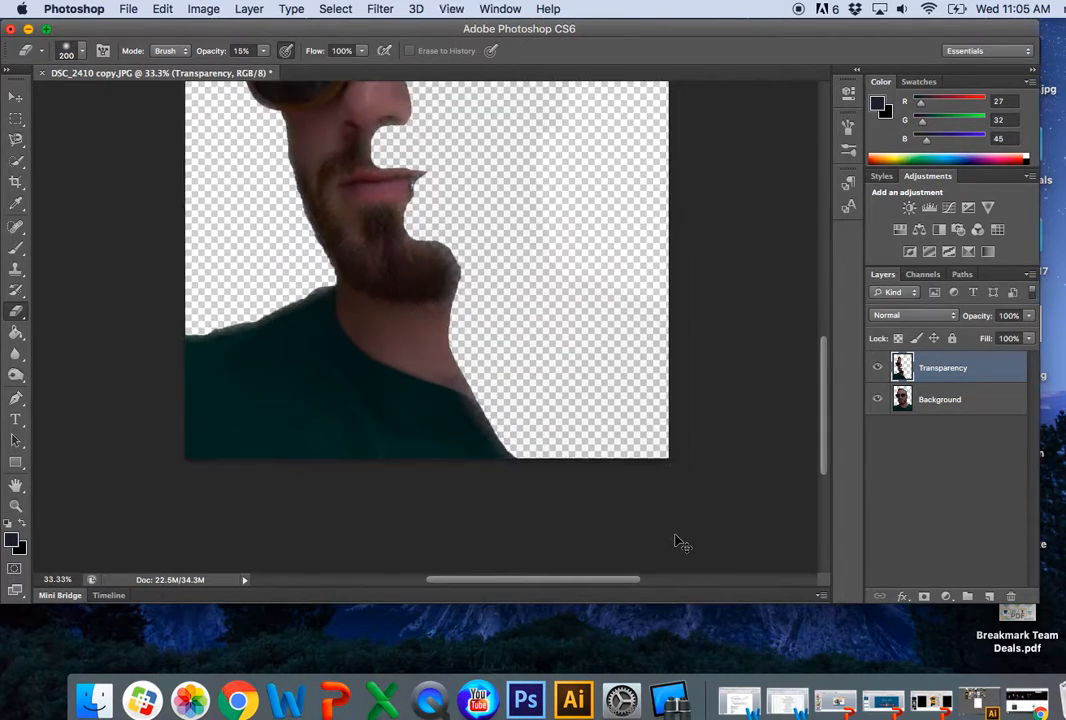
pyautogui.press('super+minus')
pyautogui.press('super+minus')
pyautogui.press('super+minus')
pyautogui.press('super+minus')
pyautogui.press('super+plus')
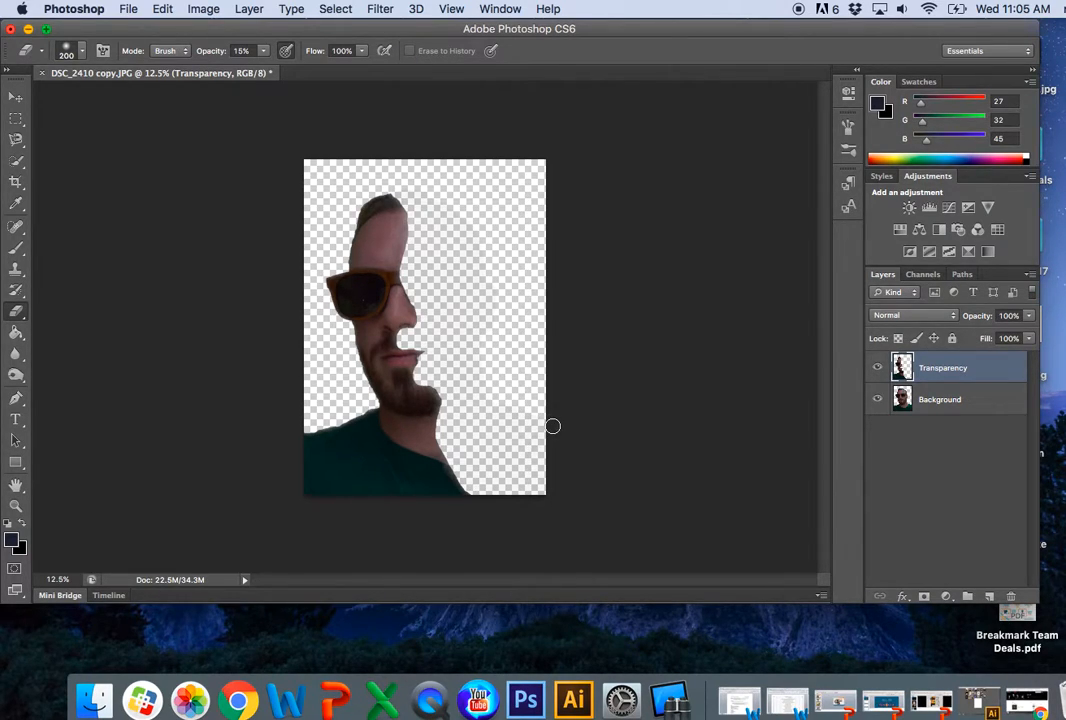
# - Save the image to the Desktop as a JPEG named Half Portrait, with quality 12 (Maximum) and Baseline ("Standard") format
pyautogui.click(129, 9)
pyautogui.click(160, 199)
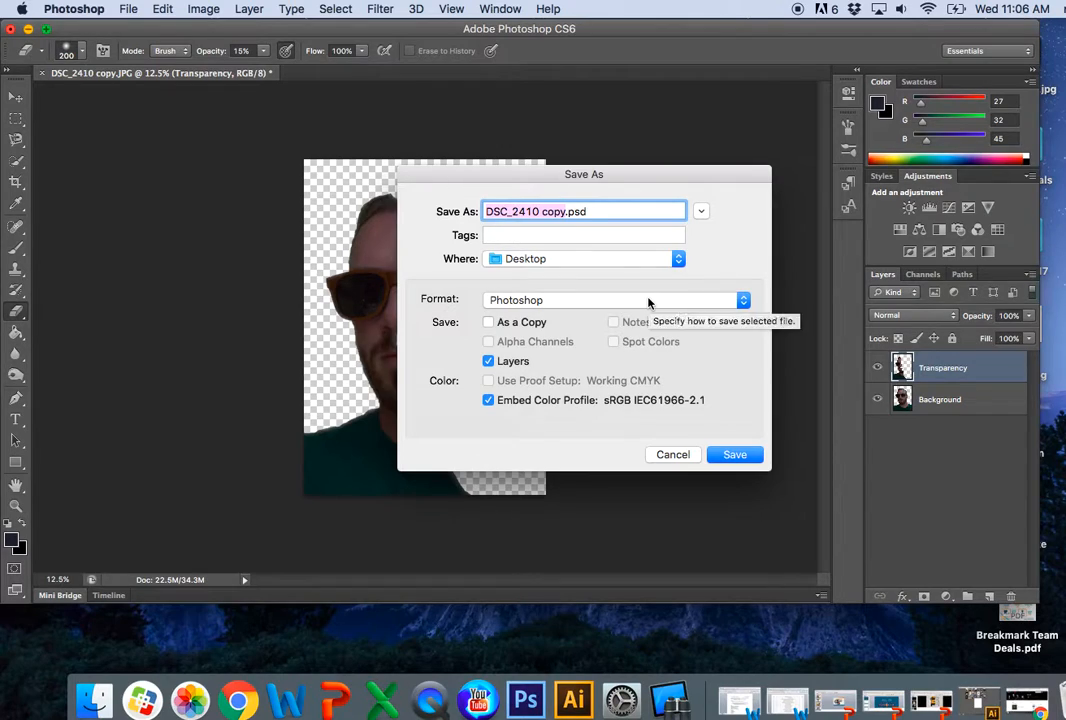
pyautogui.write('Half')
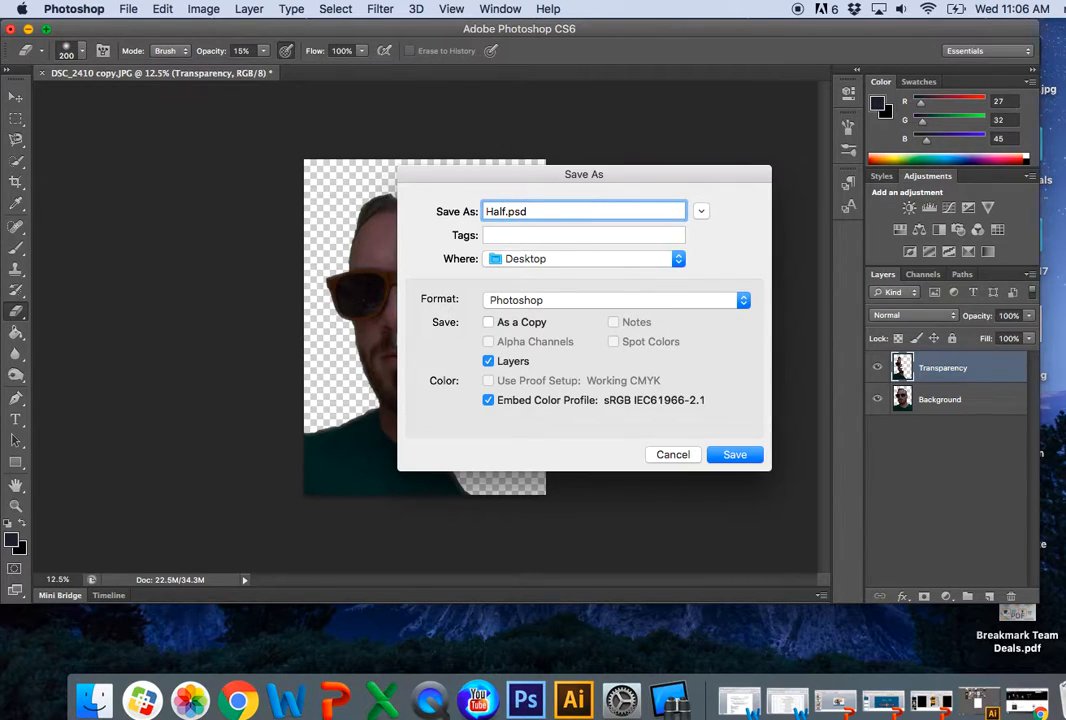
pyautogui.write(' Portrait')
pyautogui.click(546, 302)
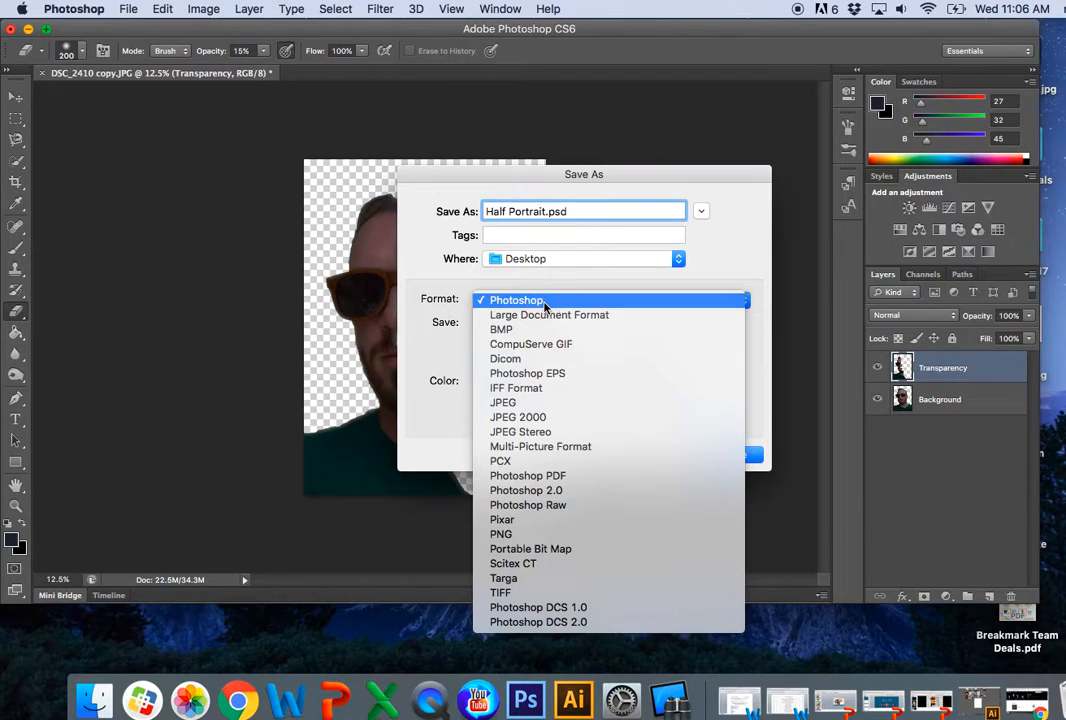
pyautogui.click(525, 403)
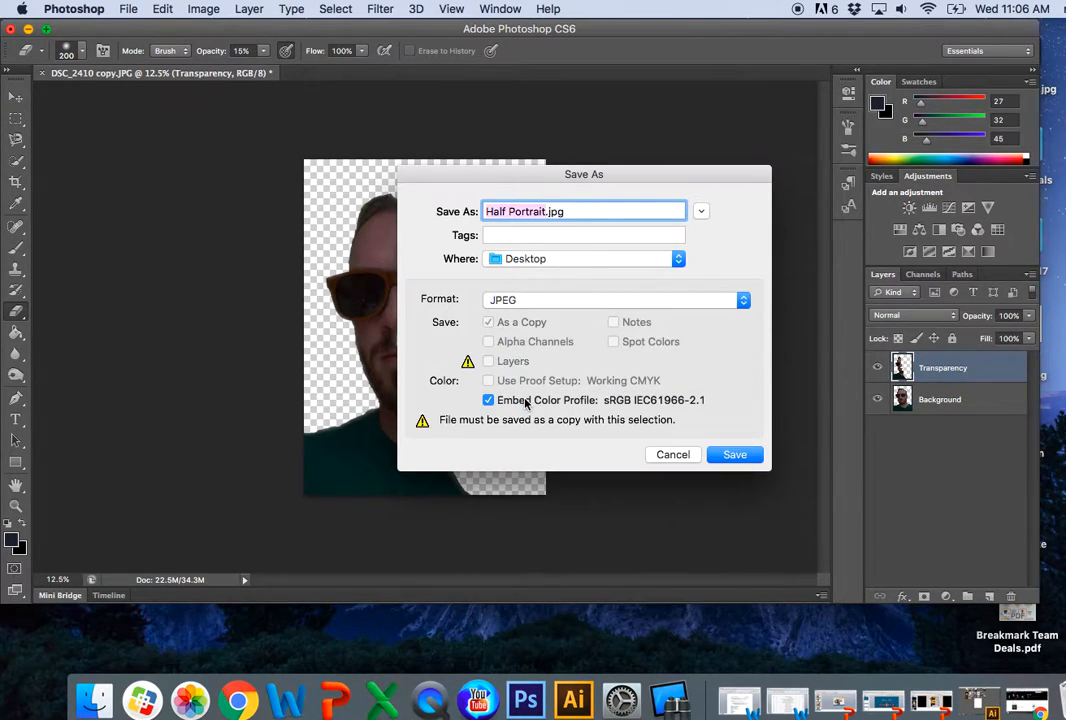
pyautogui.click(745, 456)
pyautogui.click(619, 312)
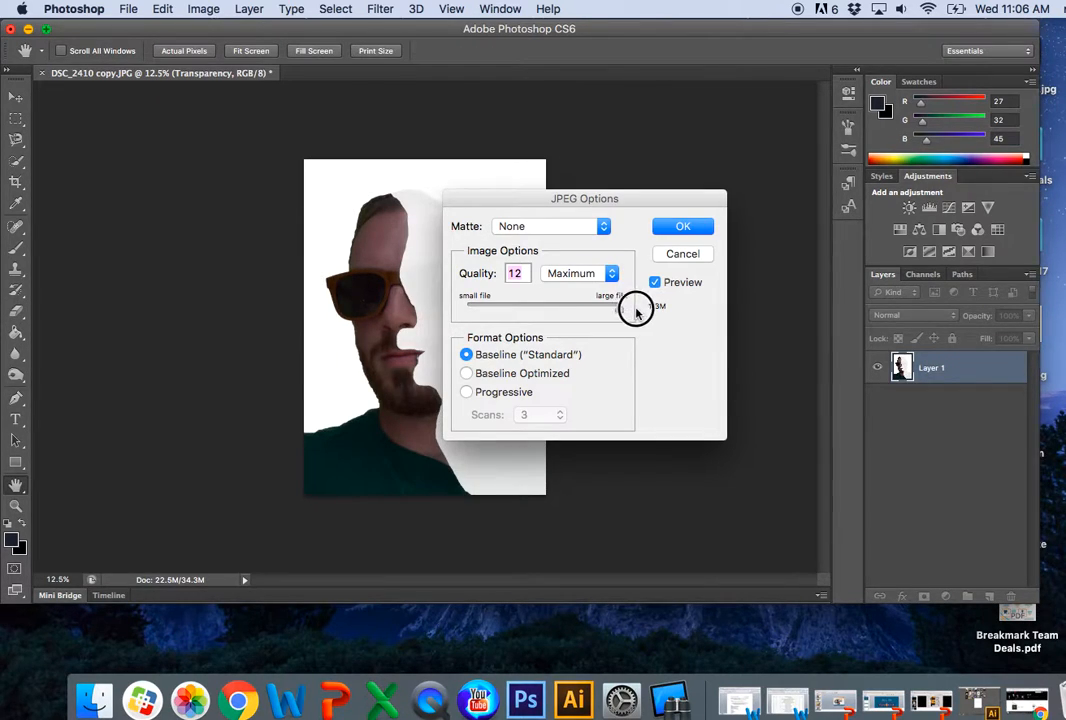
pyautogui.click(683, 228)
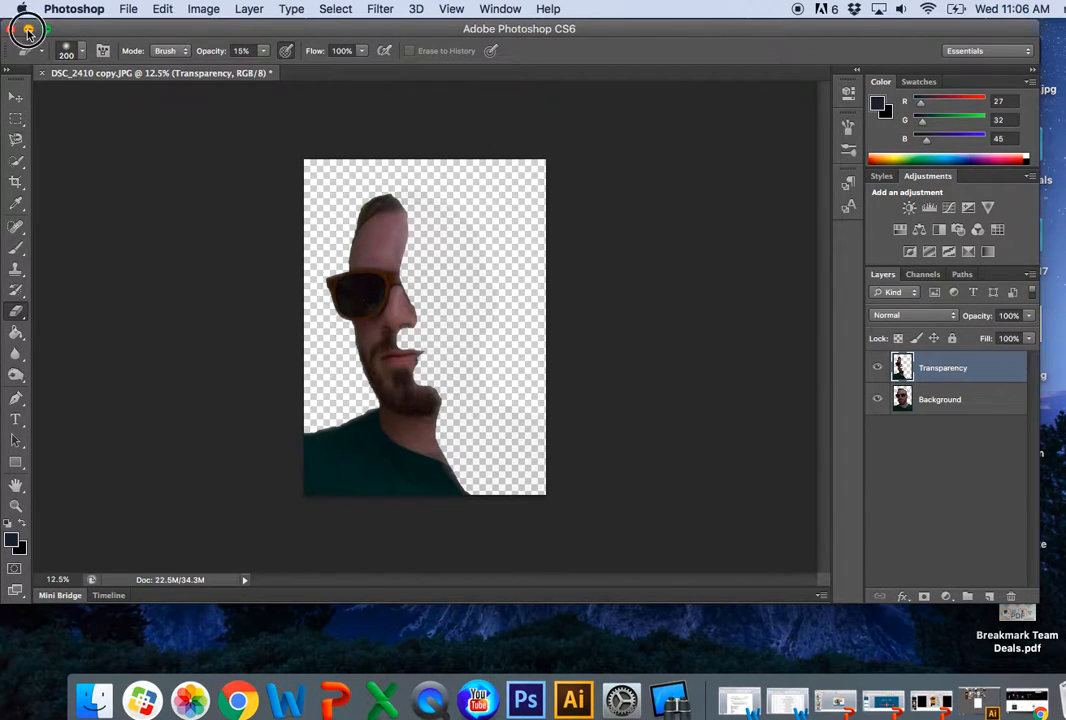
# - Minimize the Photoshop window and move Half Portrait.jpg next to DSC_2410 copy.JPG on the desktop
pyautogui.click(28, 28)
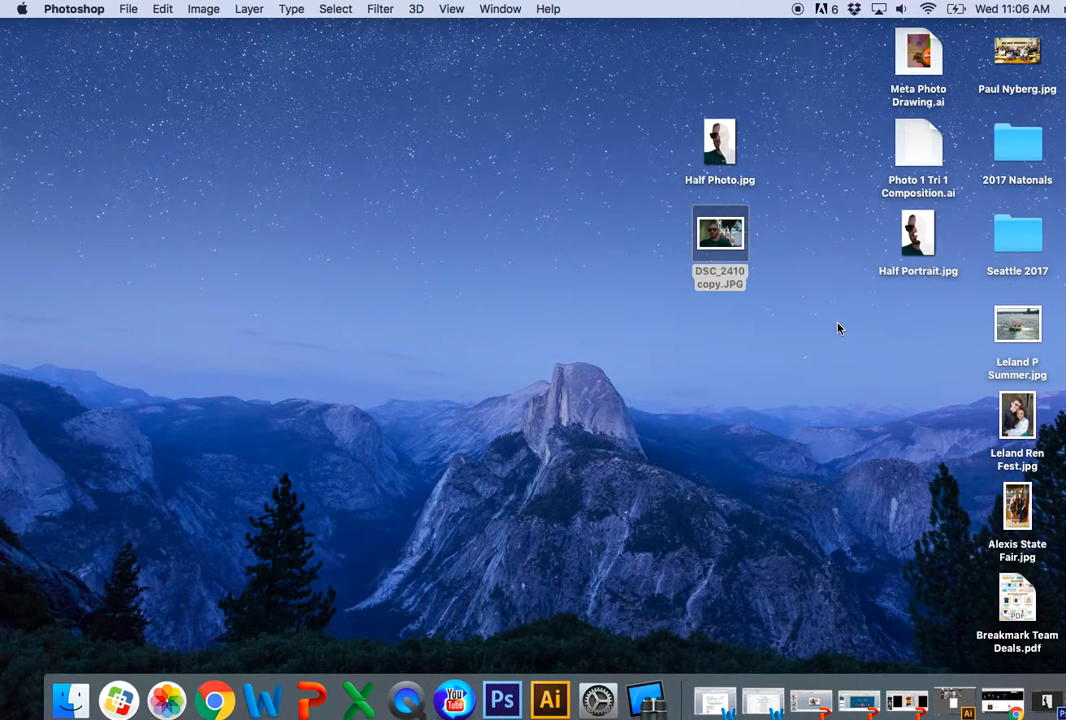
pyautogui.moveTo(907, 258); pyautogui.dragTo(558, 262)
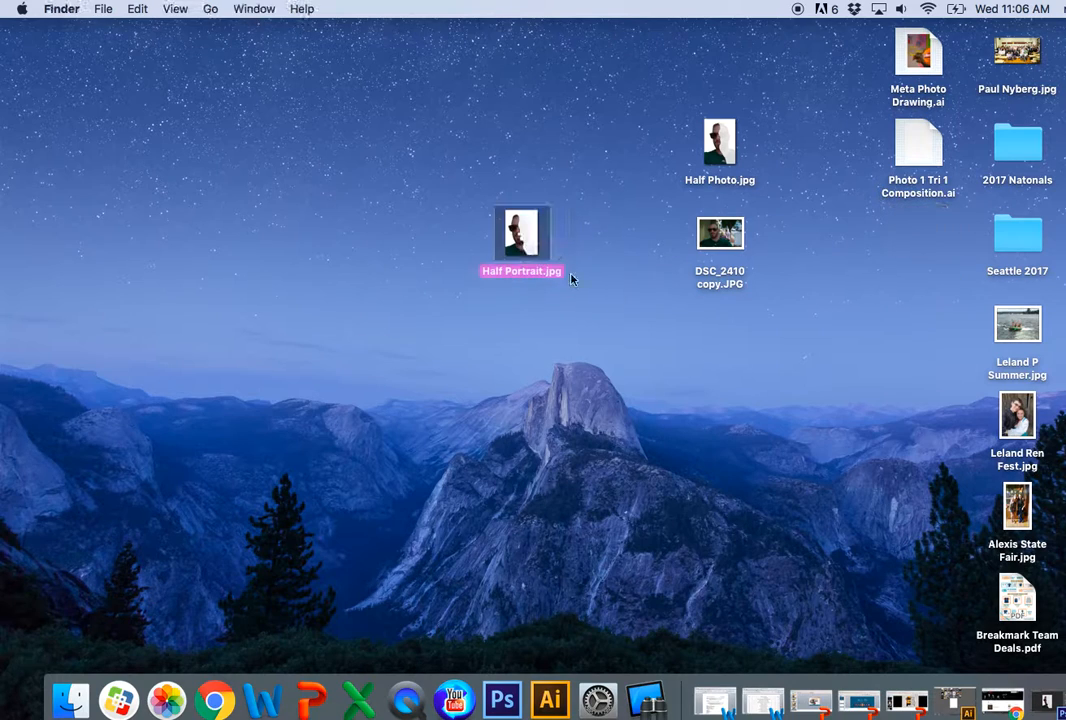
# - View the original DSC_2410 copy.JPG in Preview, close it, and open Half Portrait.jpg to compare the result
pyautogui.doubleClick(706, 240)
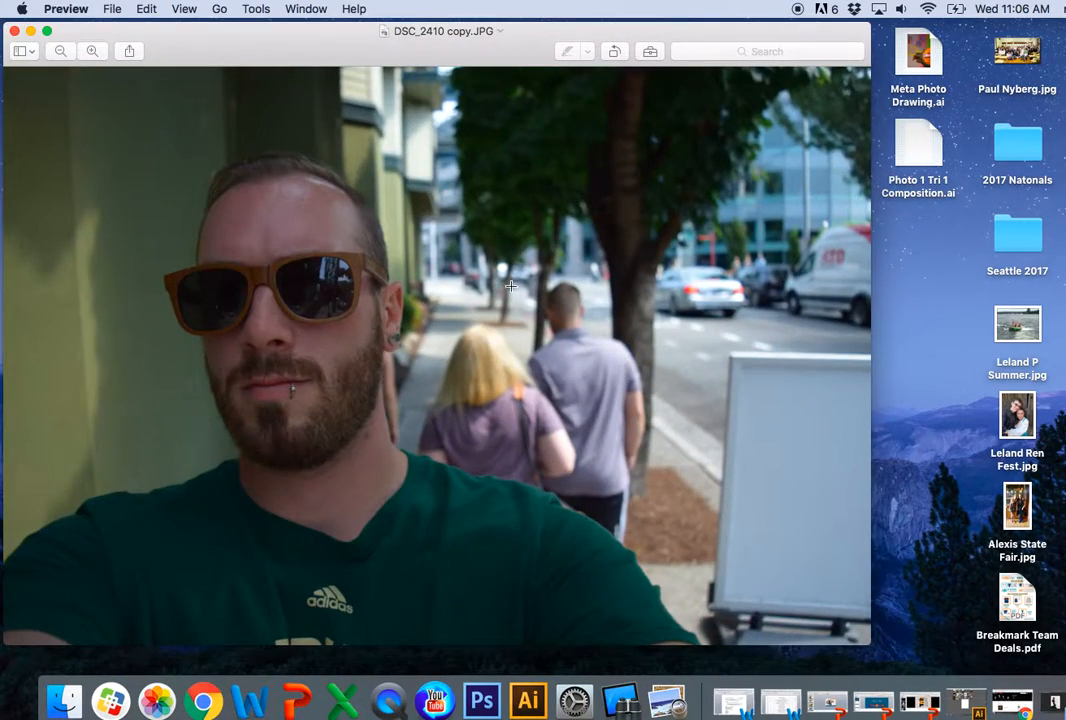
pyautogui.click(14, 31)
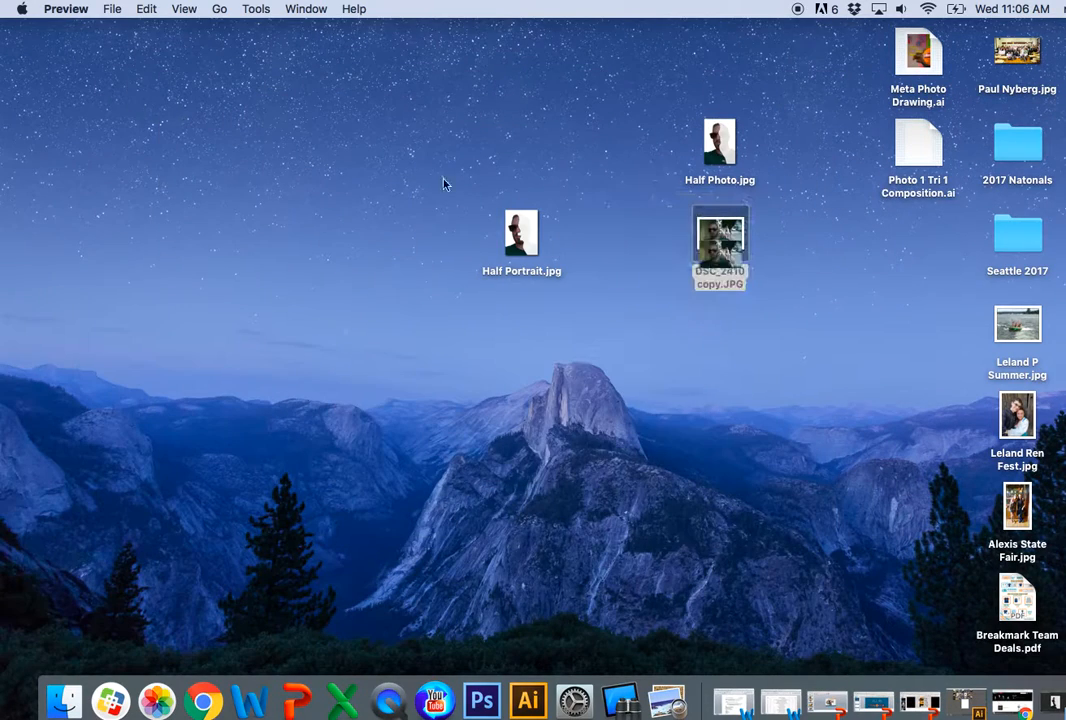
pyautogui.doubleClick(521, 235)
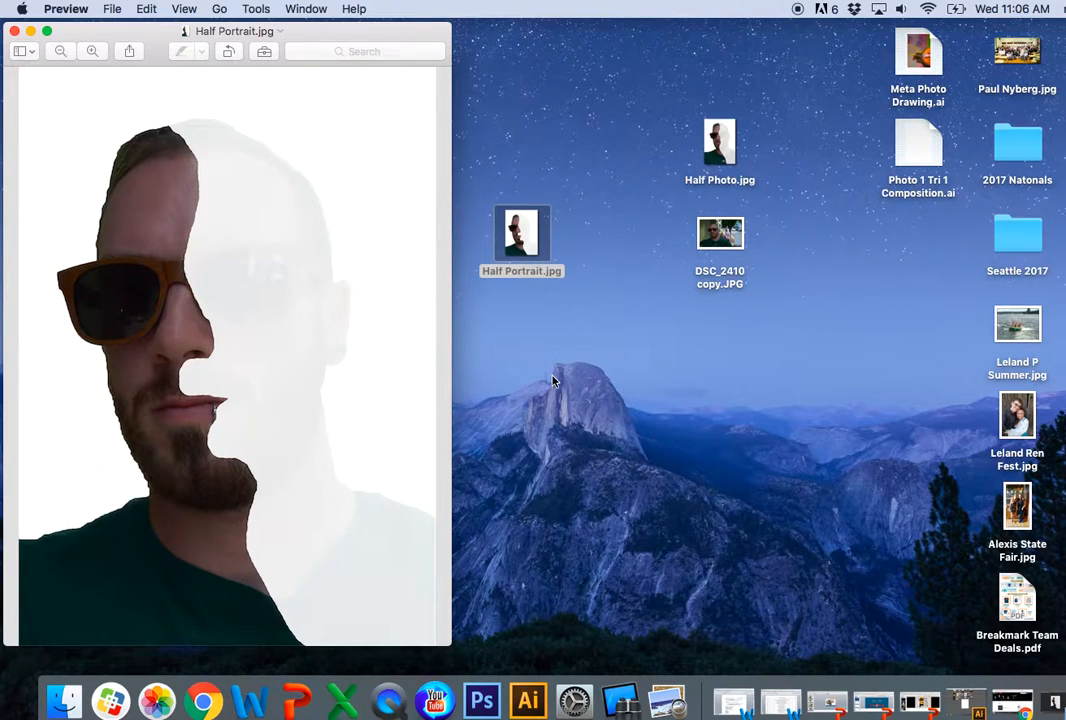
pyautogui.click(388, 700)
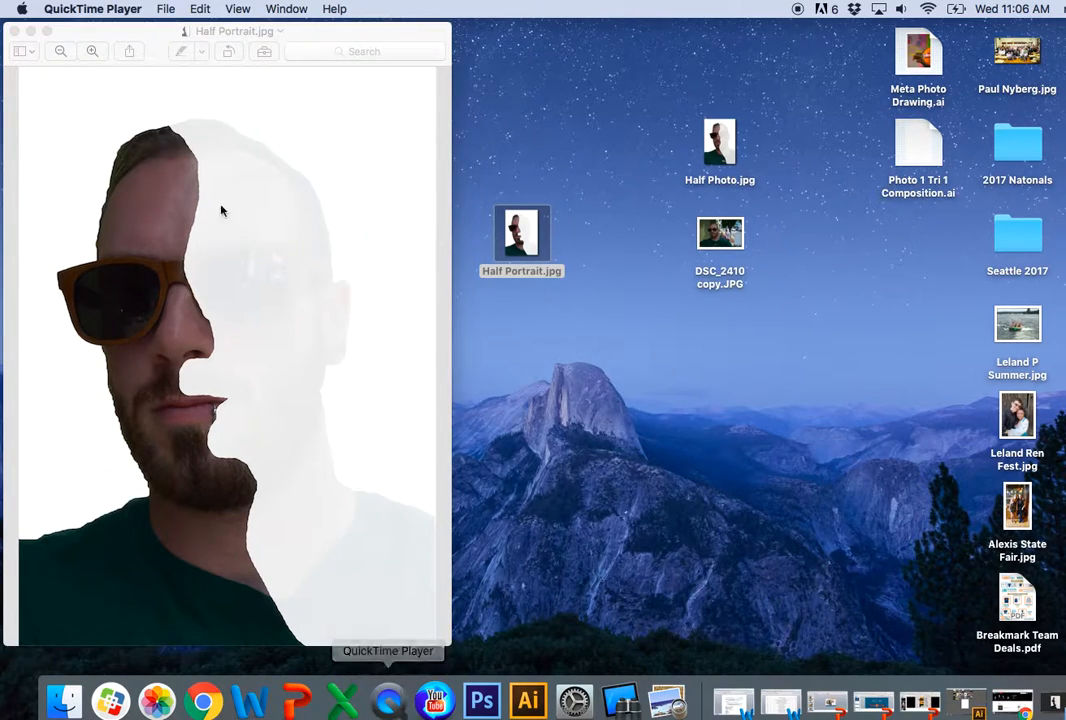